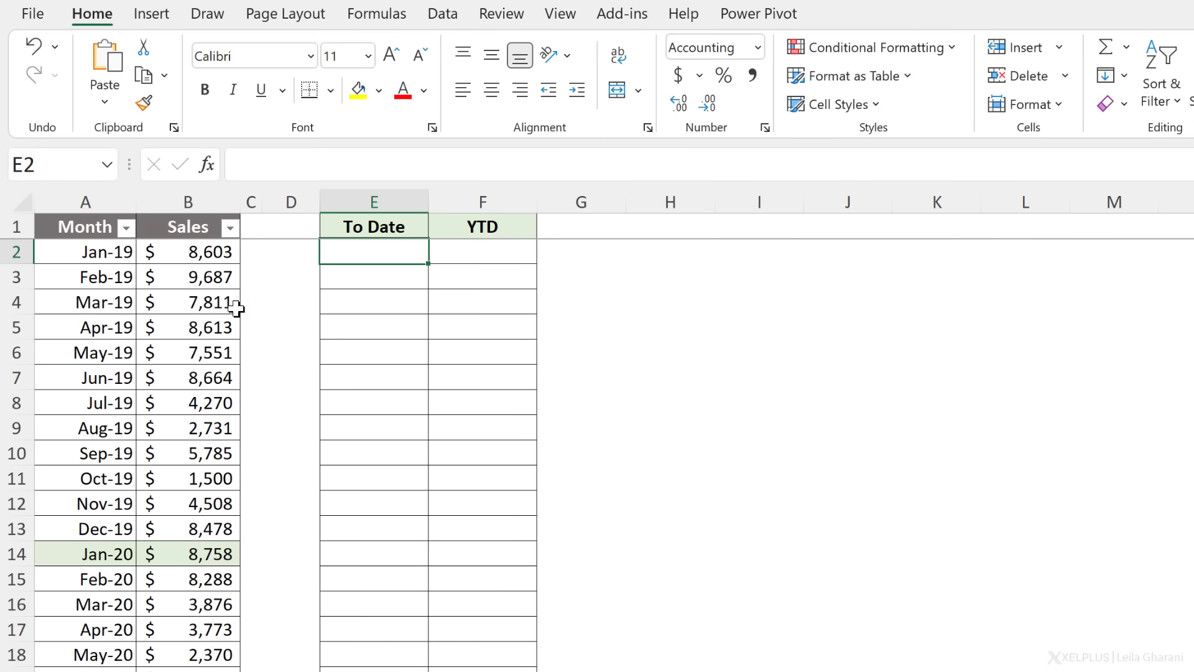
# Check the Feb-19 sales value, its underlying date, and that the table is named Sales
pyautogui.click(199, 275)
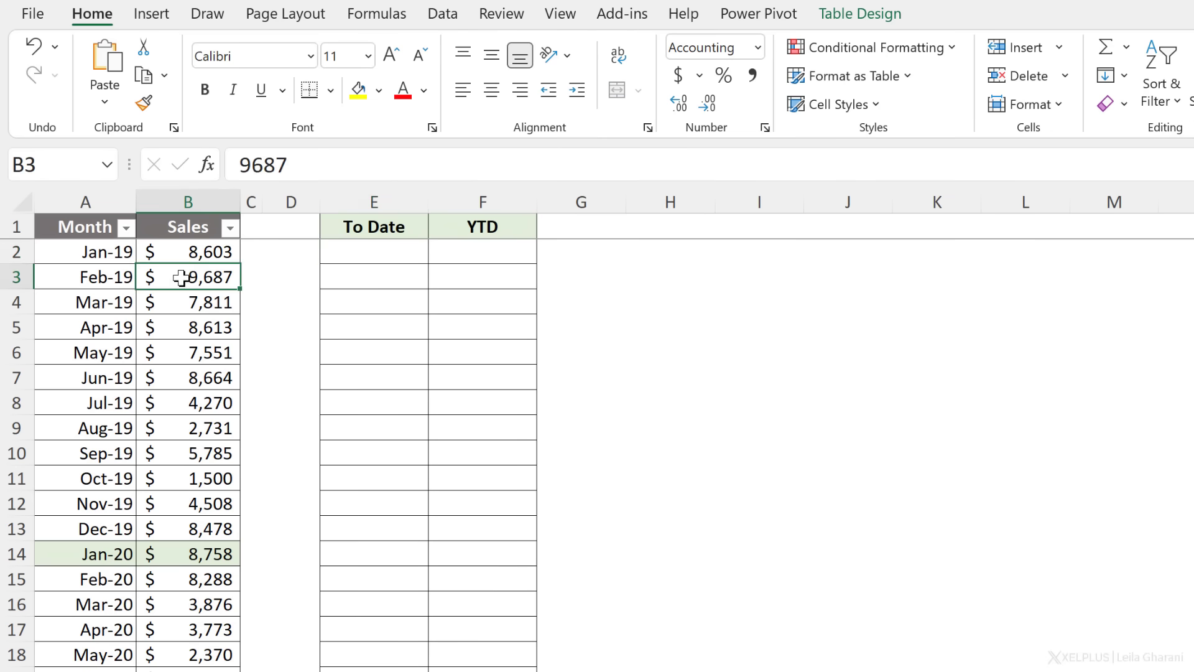
pyautogui.click(104, 277)
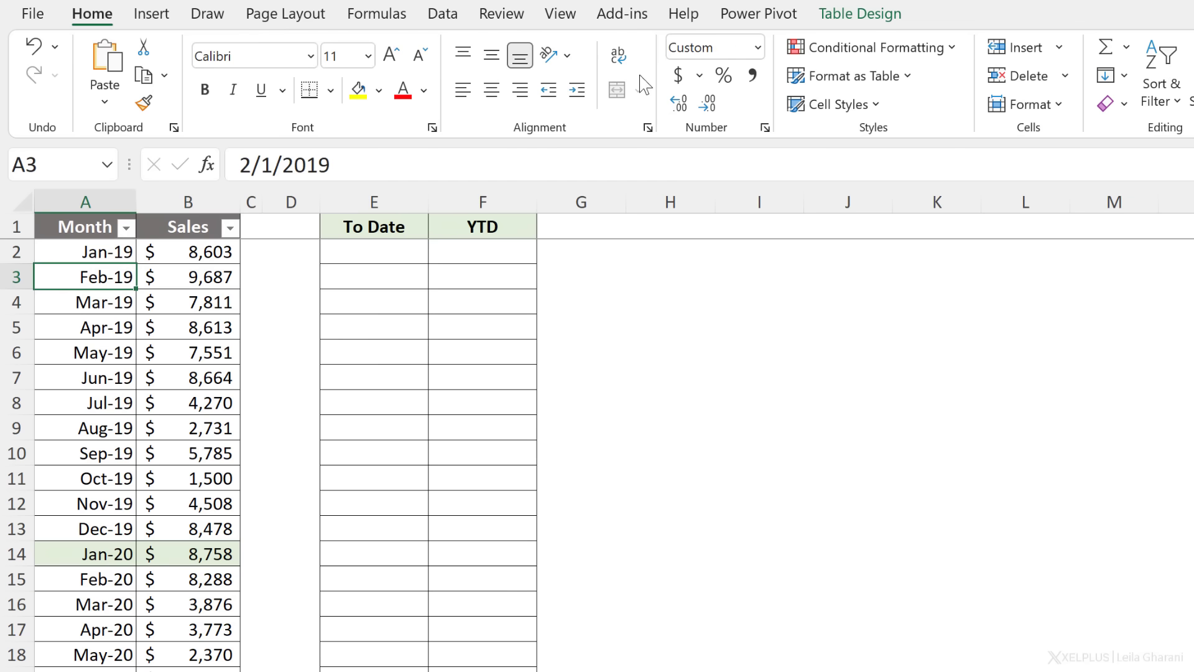
pyautogui.click(855, 15)
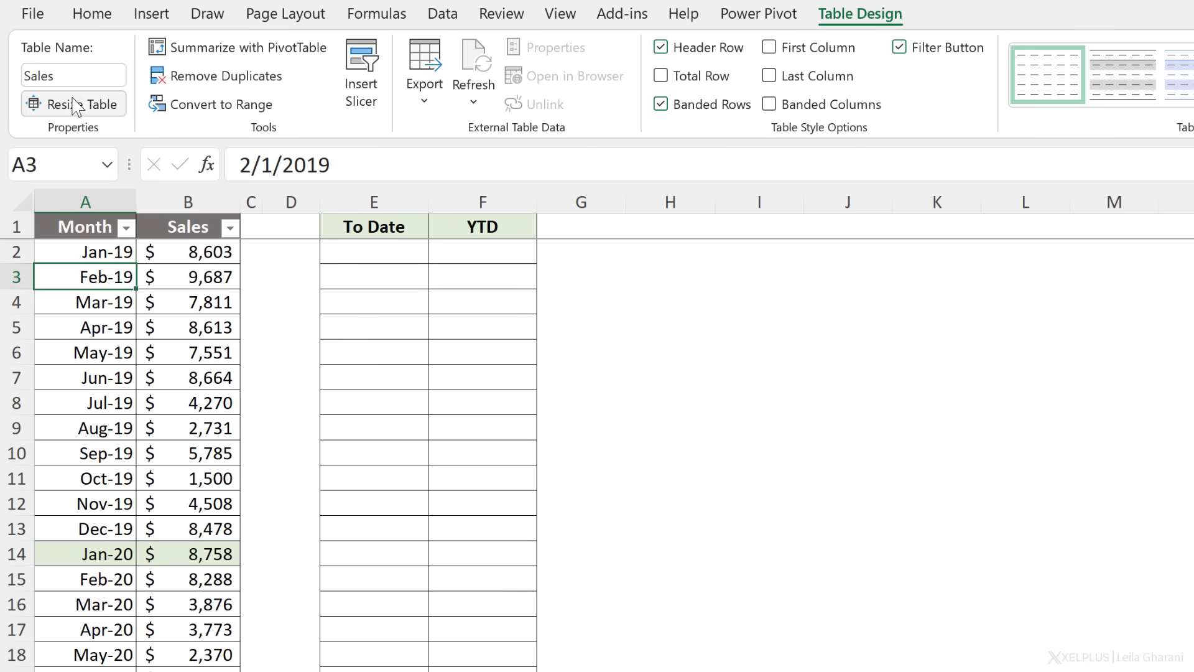
pyautogui.click(90, 13)
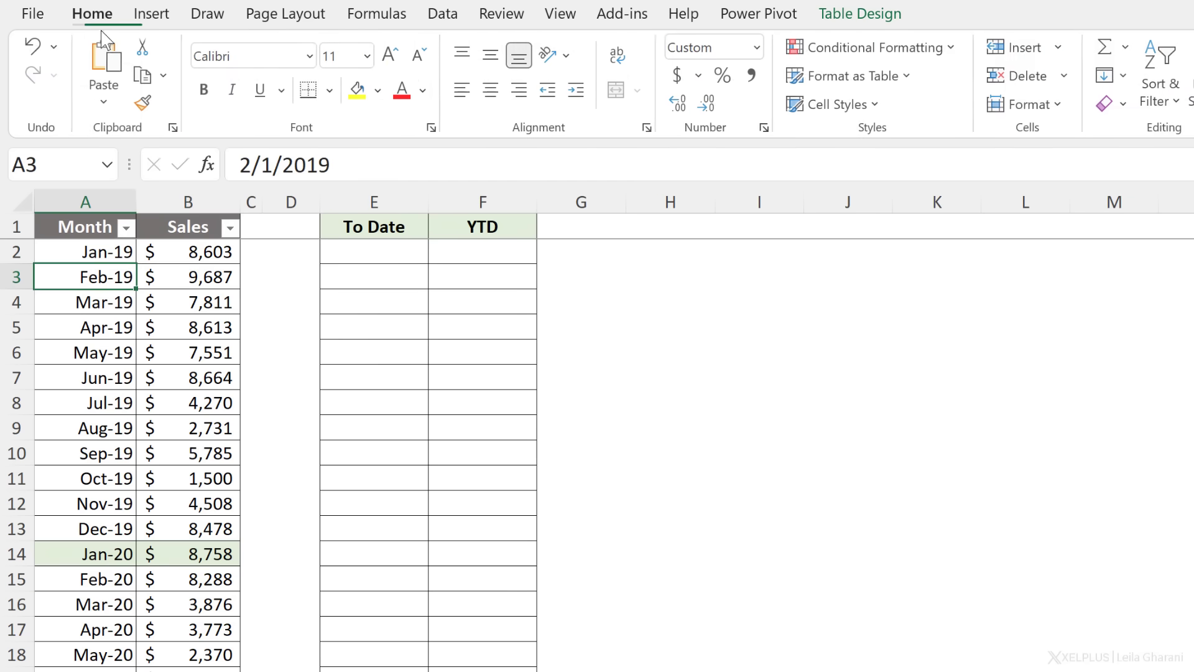
# In E2, begin =SCAN(0,Sales[Sales],LAMBDA( using autocomplete for SCAN and LAMBDA
pyautogui.click(384, 252)
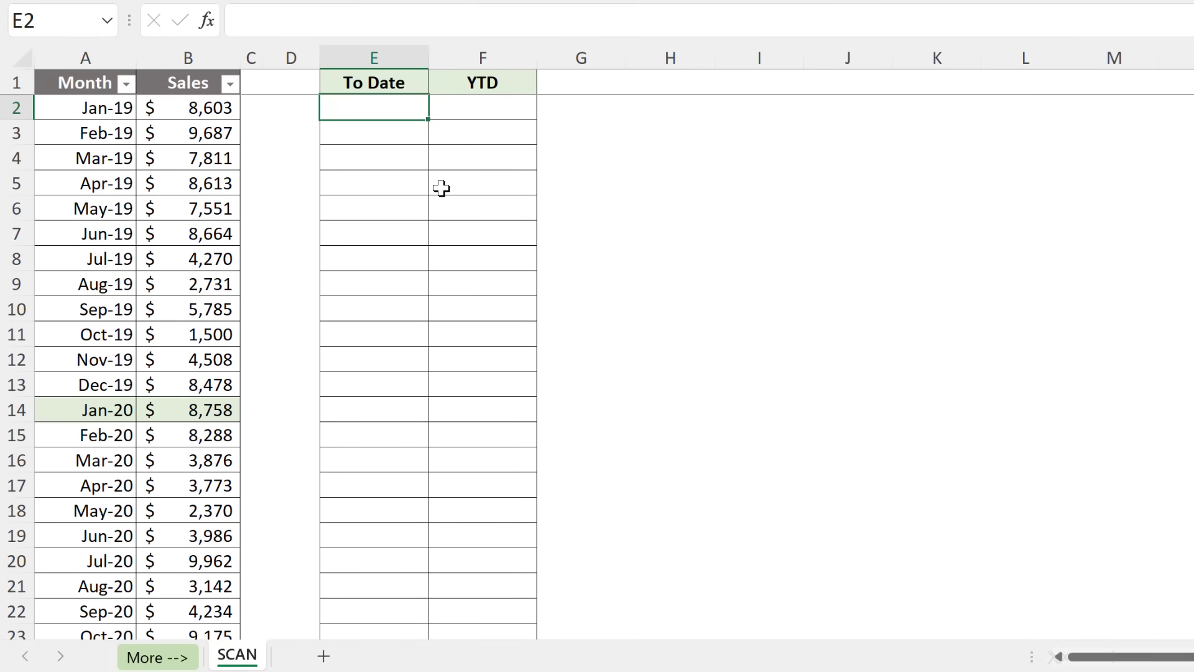
pyautogui.write('=sc')
pyautogui.press('Tab')
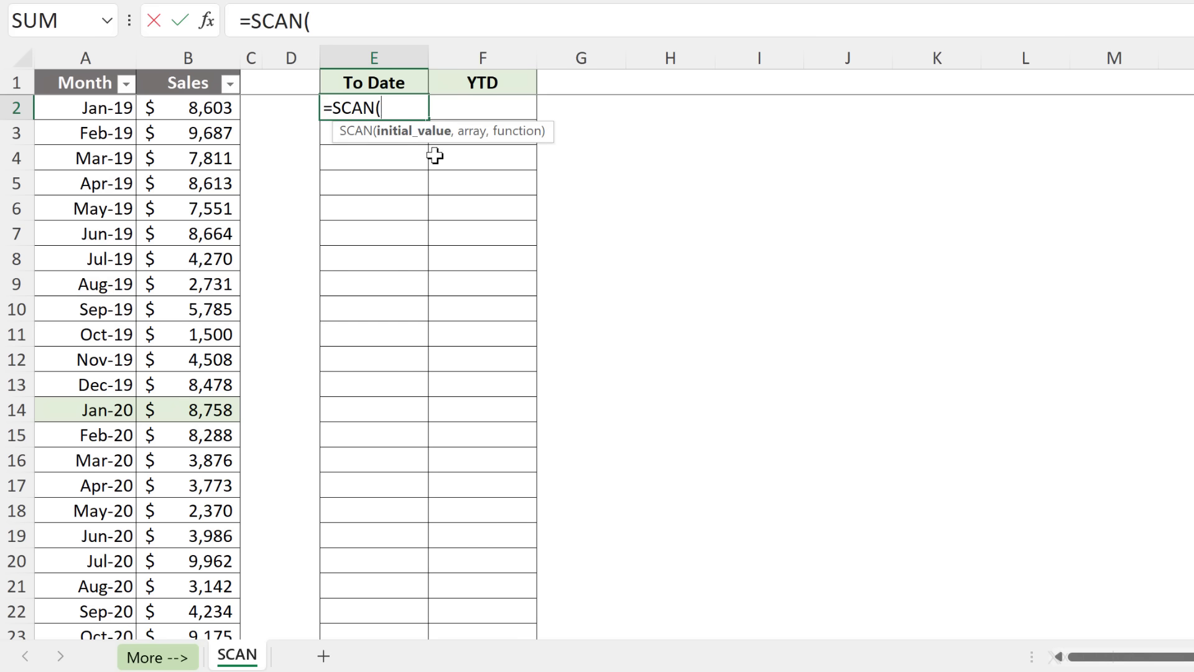
pyautogui.write('0,')
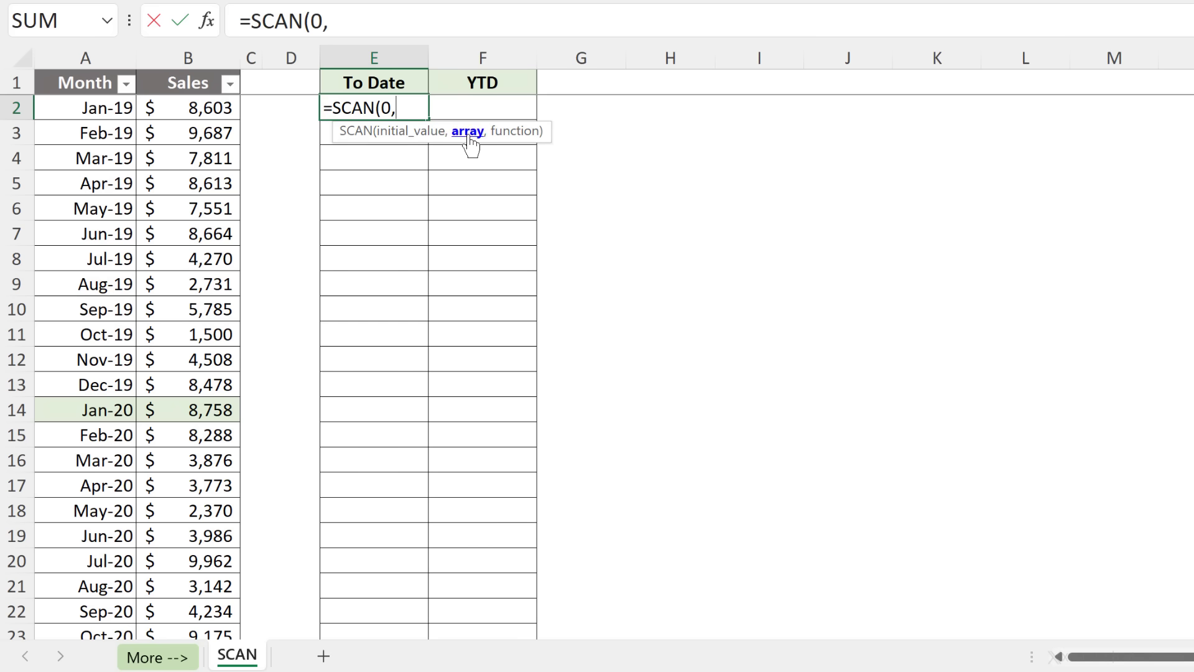
pyautogui.click(183, 71)
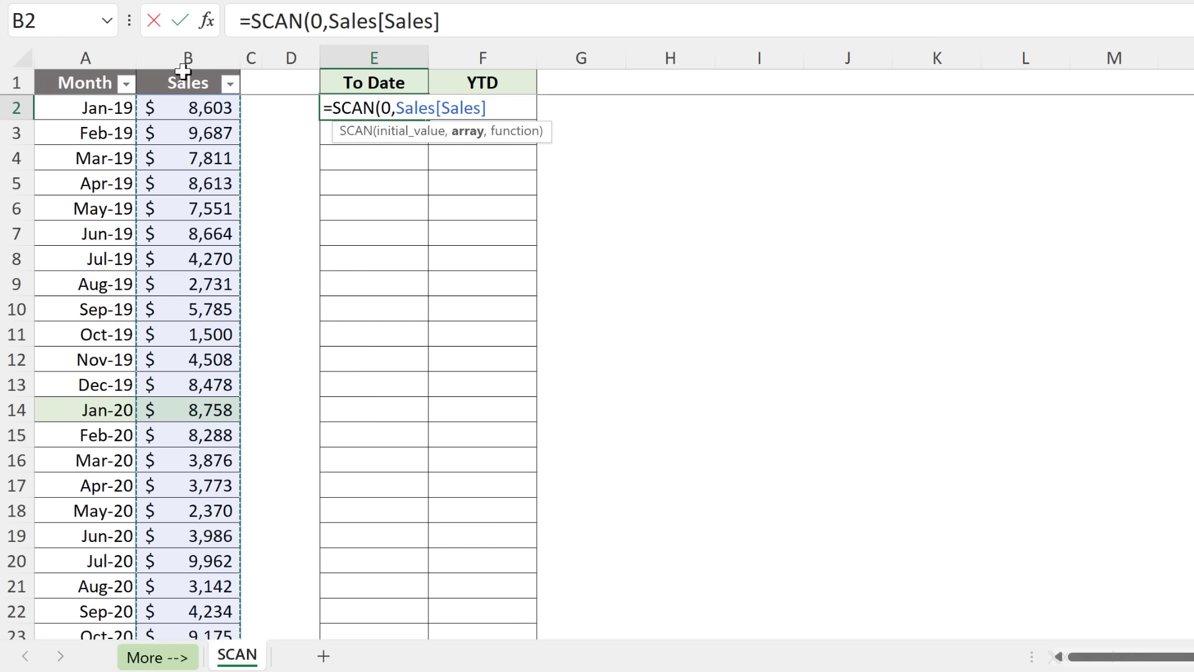
pyautogui.write(',lam')
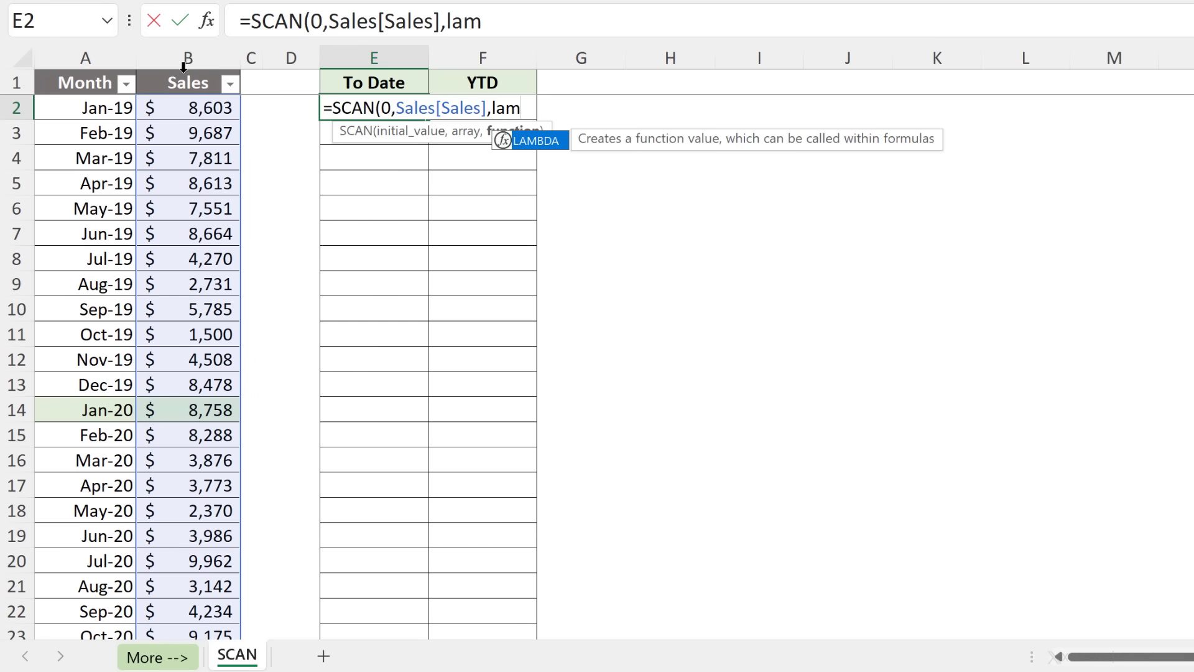
pyautogui.press('Tab')
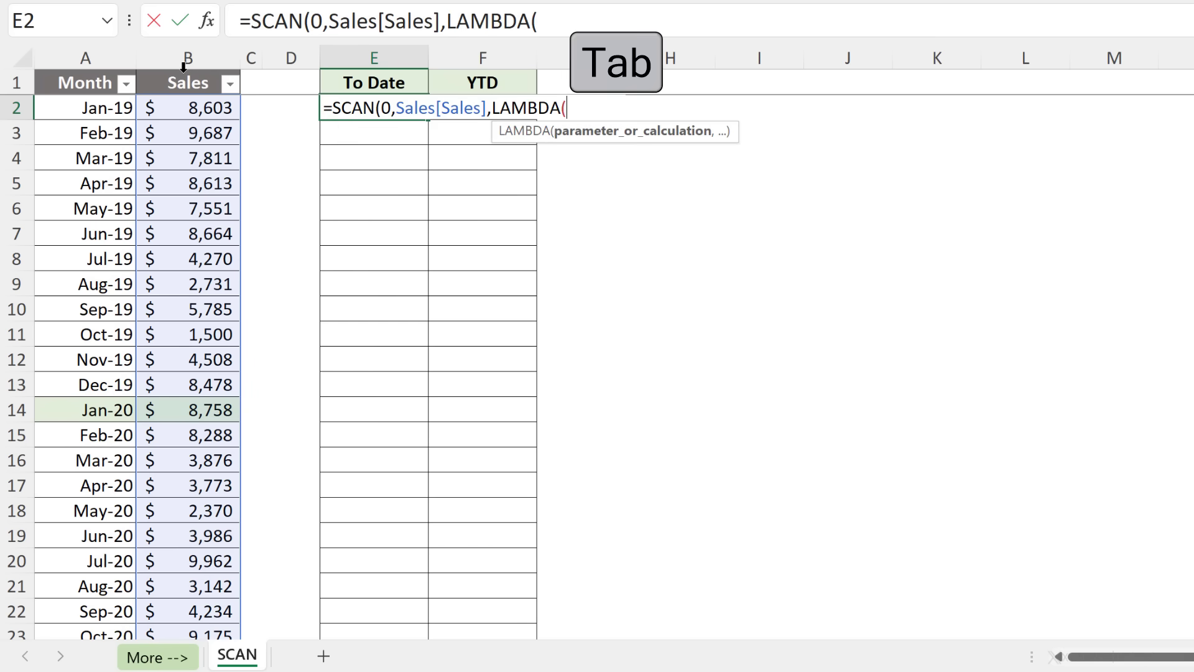
# Type the LAMBDA arguments a,b,a+b in the formula bar to build the running total
pyautogui.click(568, 28)
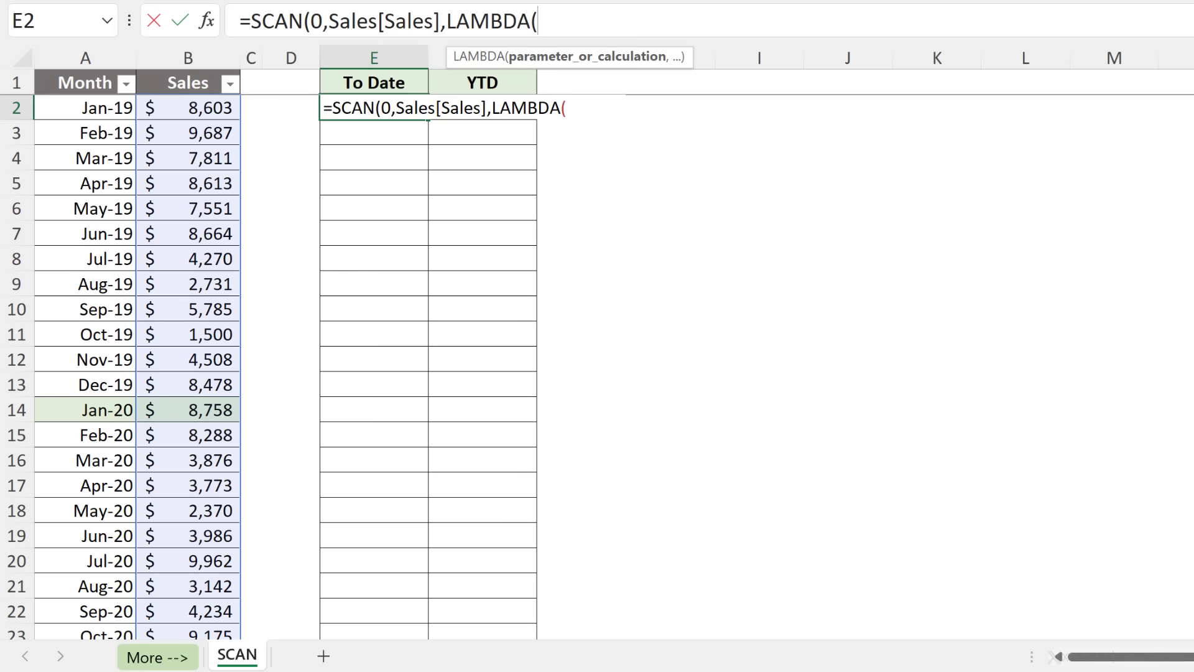
pyautogui.write('a')
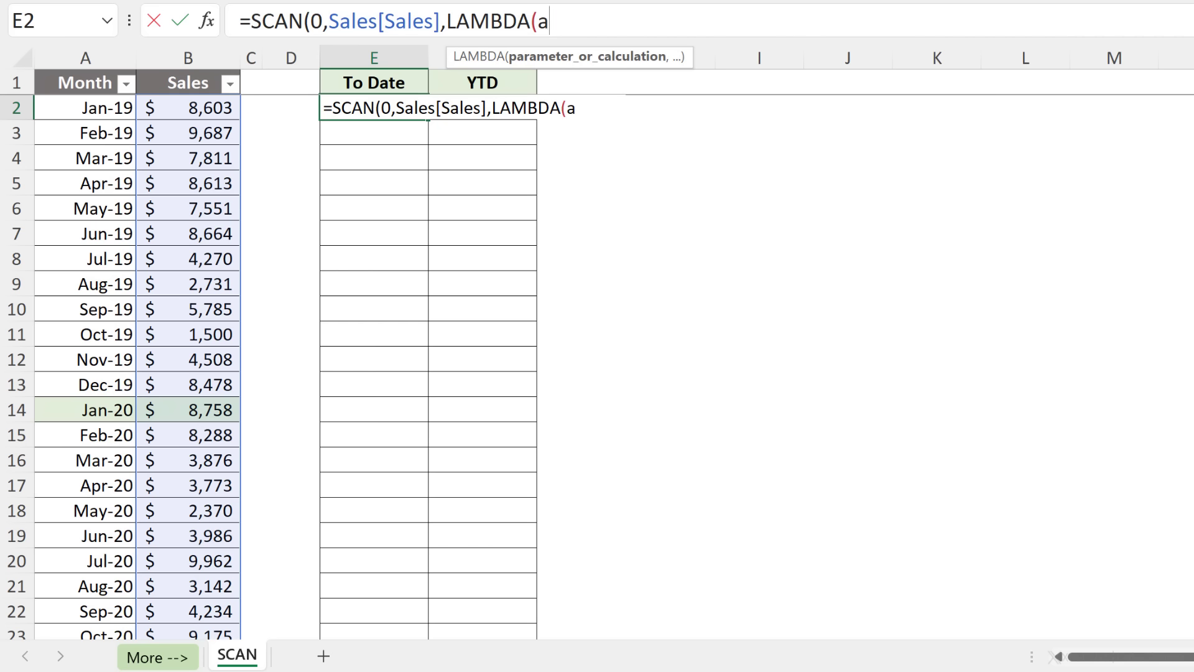
pyautogui.write(',')
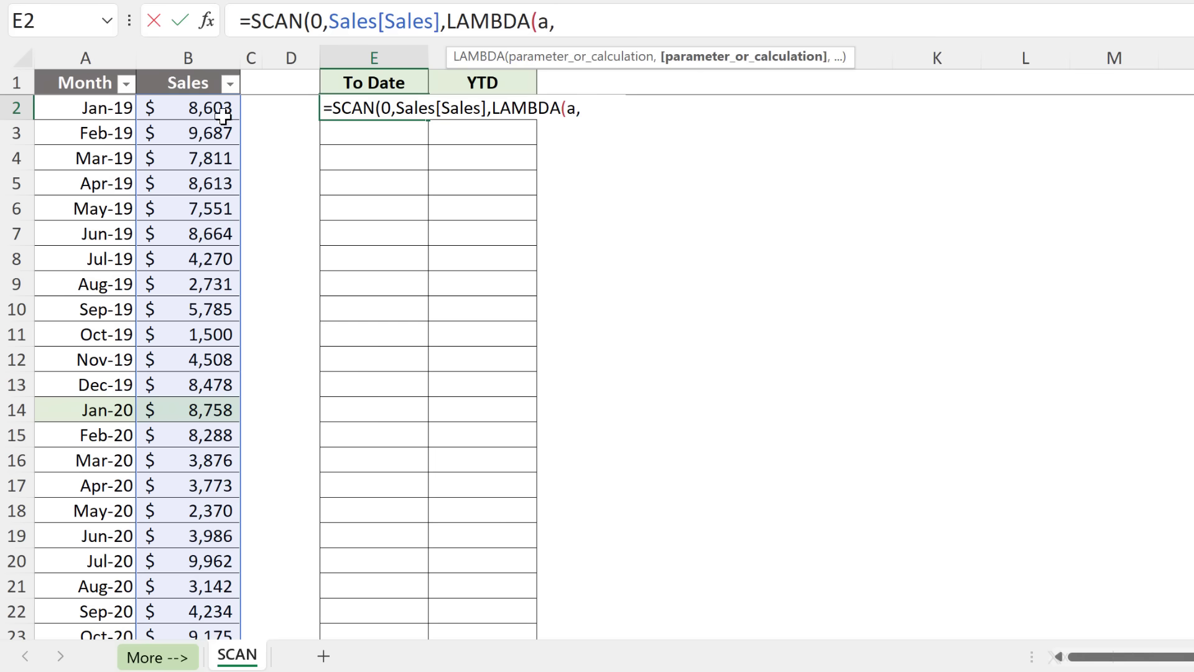
pyautogui.write('b')
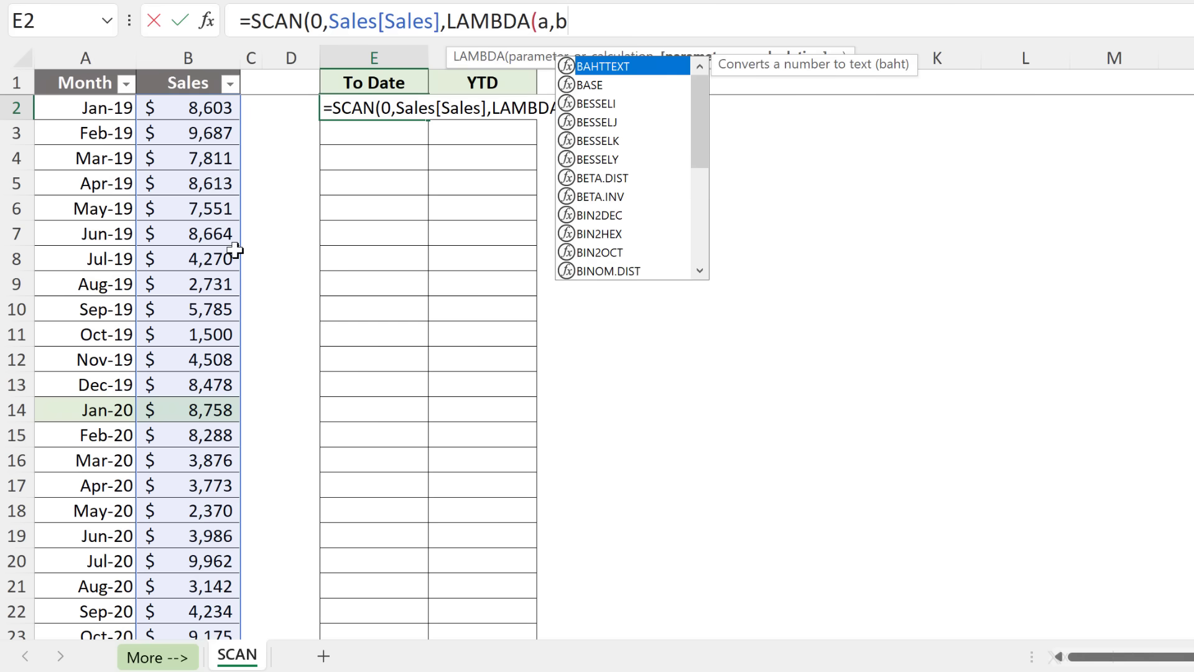
pyautogui.write(',')
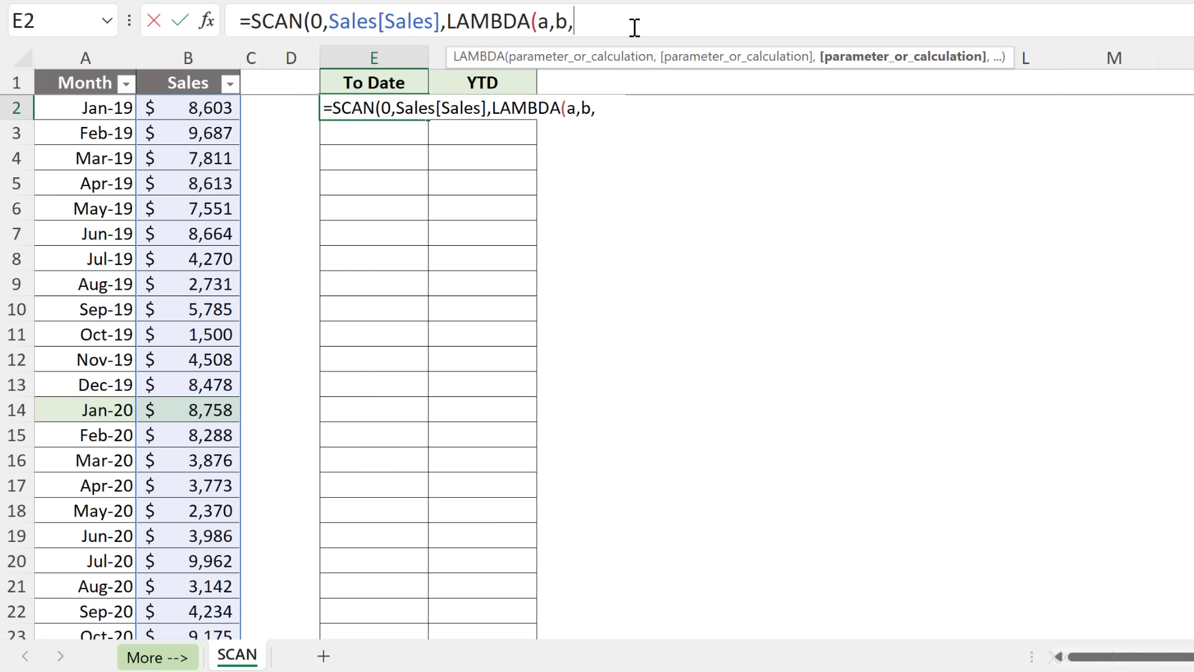
pyautogui.write('a')
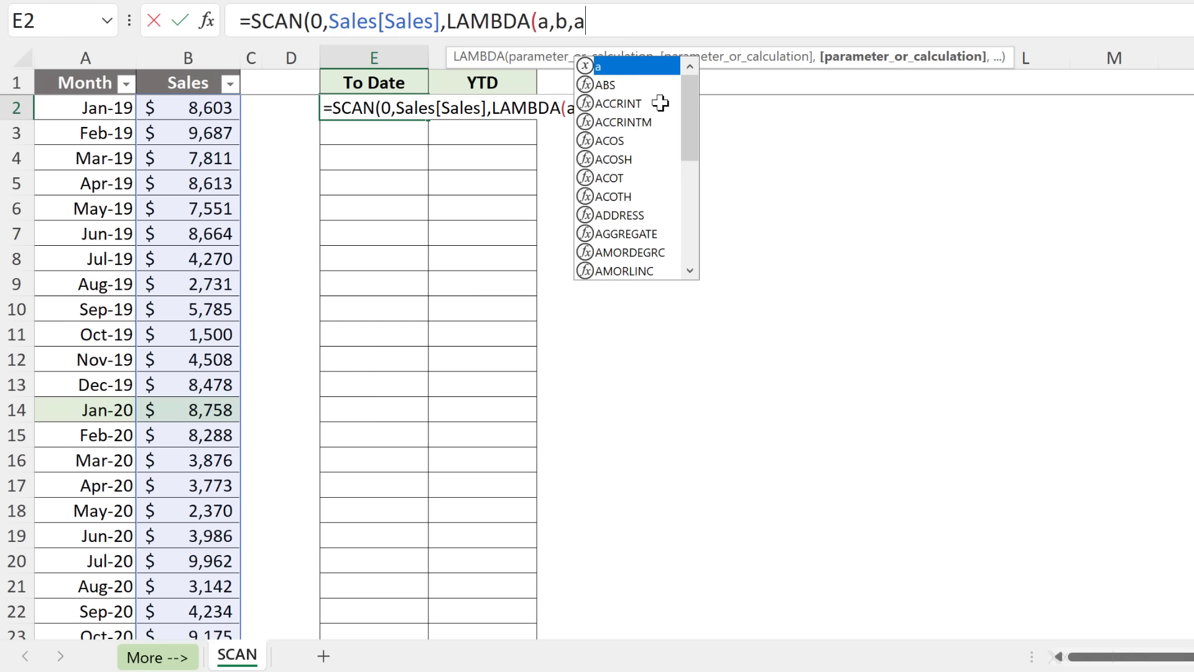
pyautogui.write('+')
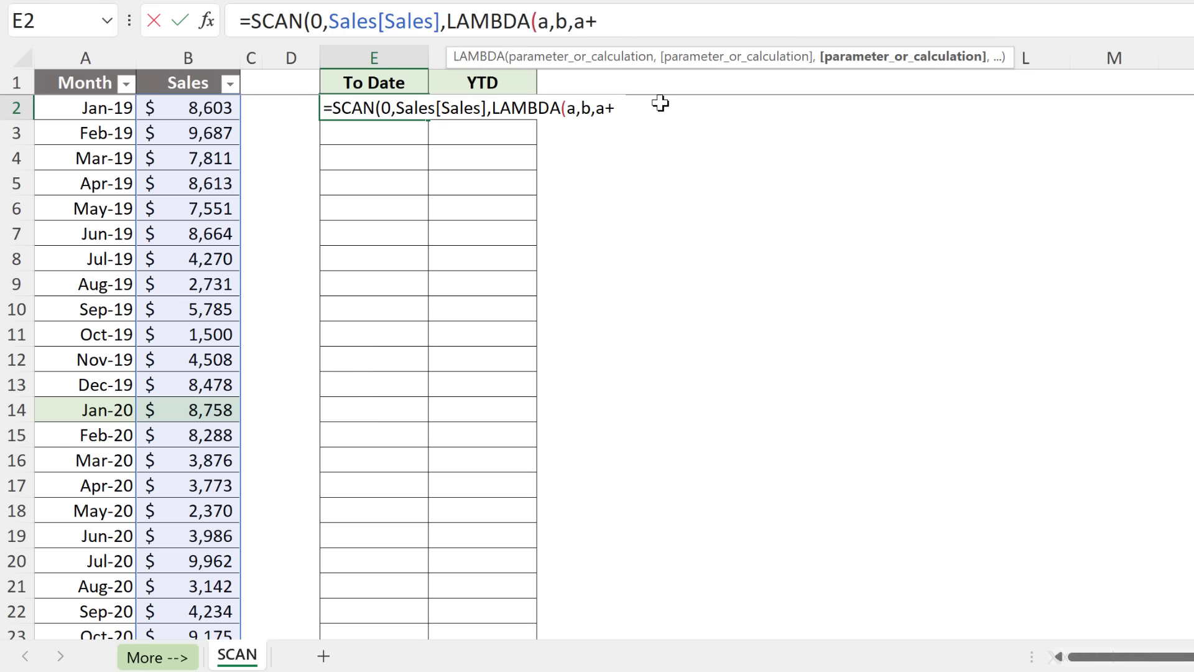
pyautogui.write('b)')
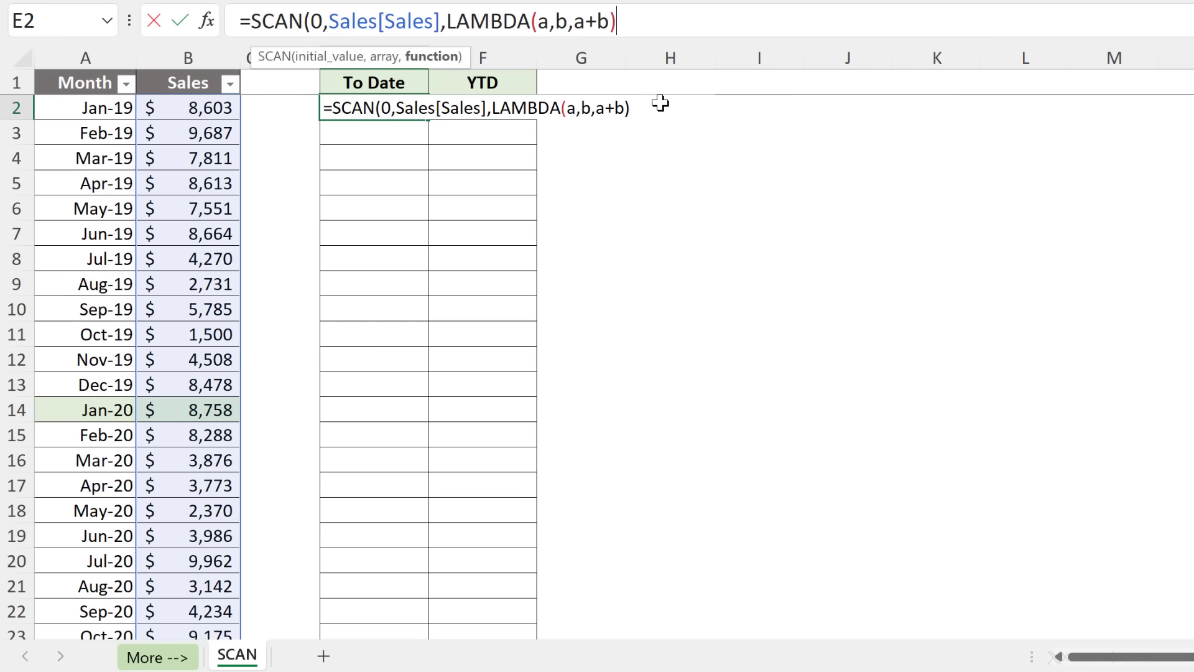
pyautogui.write(')')
pyautogui.press('Return')
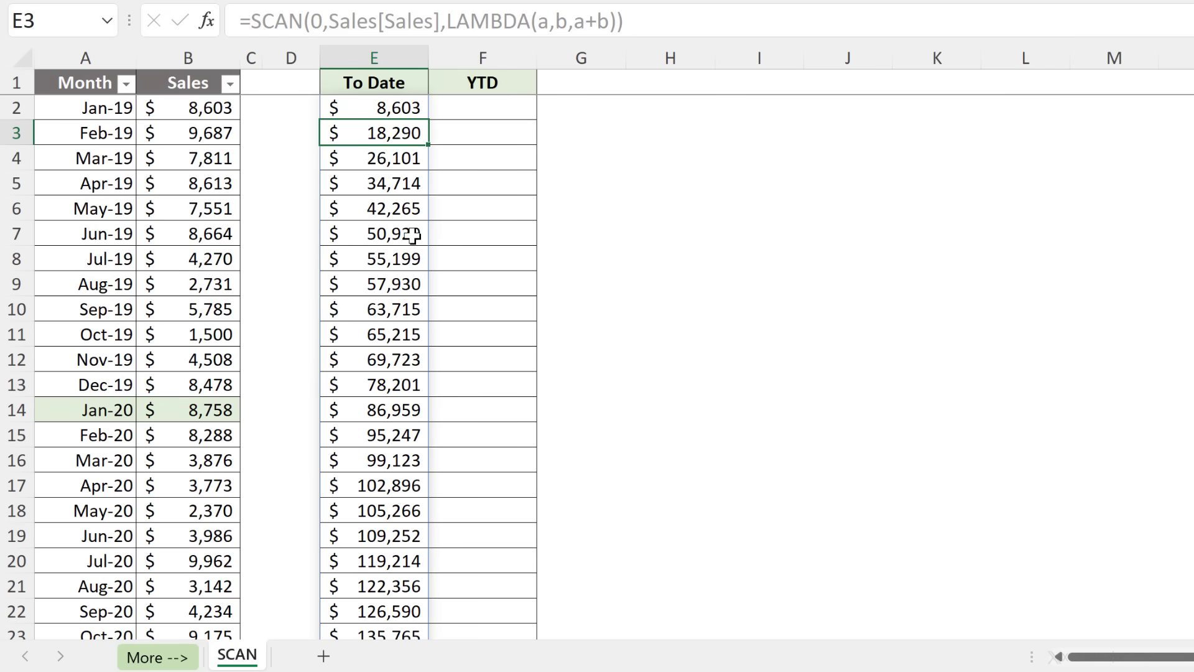
pyautogui.click(360, 109)
pyautogui.moveTo(225, 111); pyautogui.dragTo(219, 133)
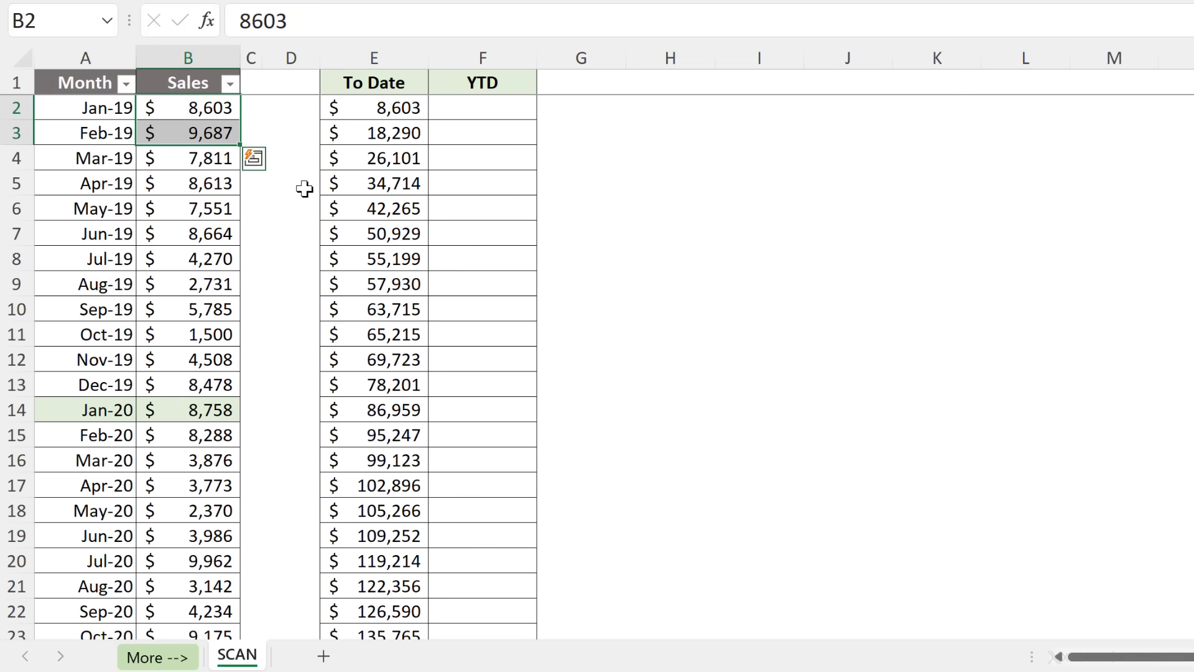
pyautogui.click(203, 282)
pyautogui.scroll(-6, 201, 330)
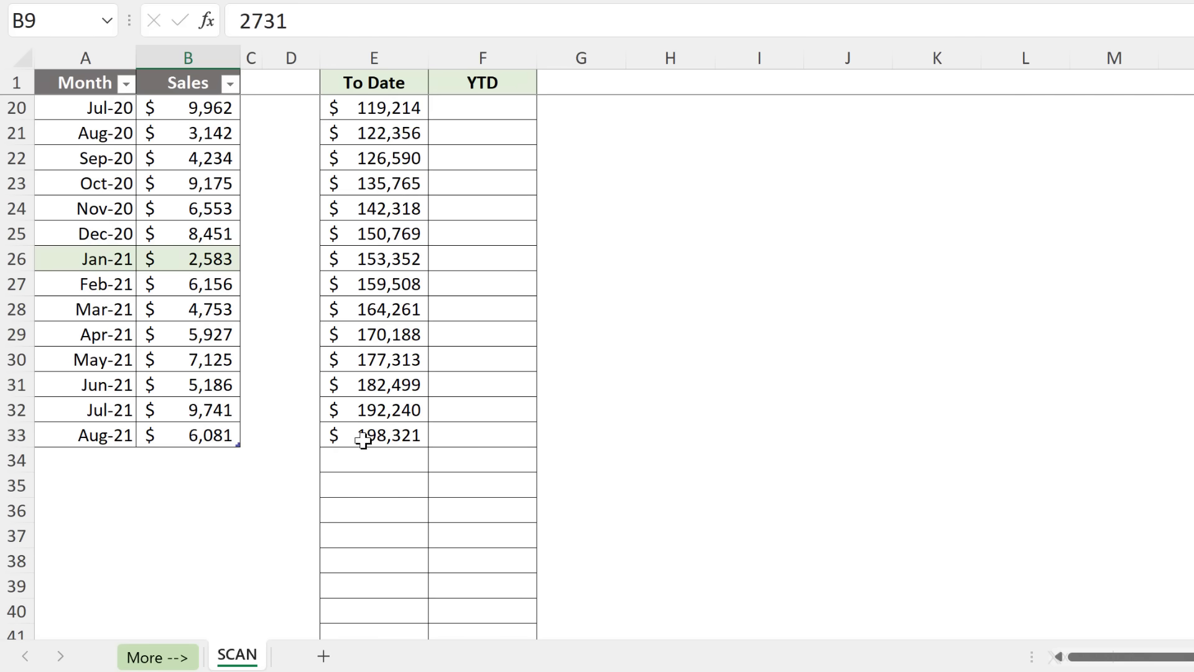
pyautogui.click(224, 437)
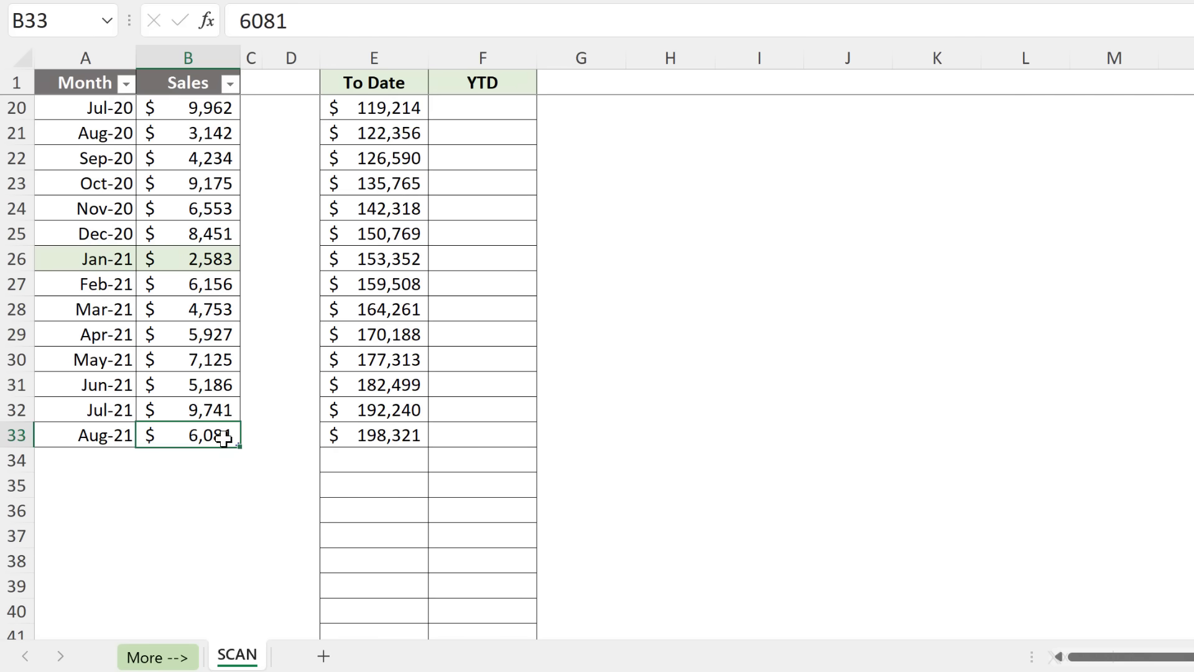
pyautogui.hotkey('ctrl', 'shift', 'Up')
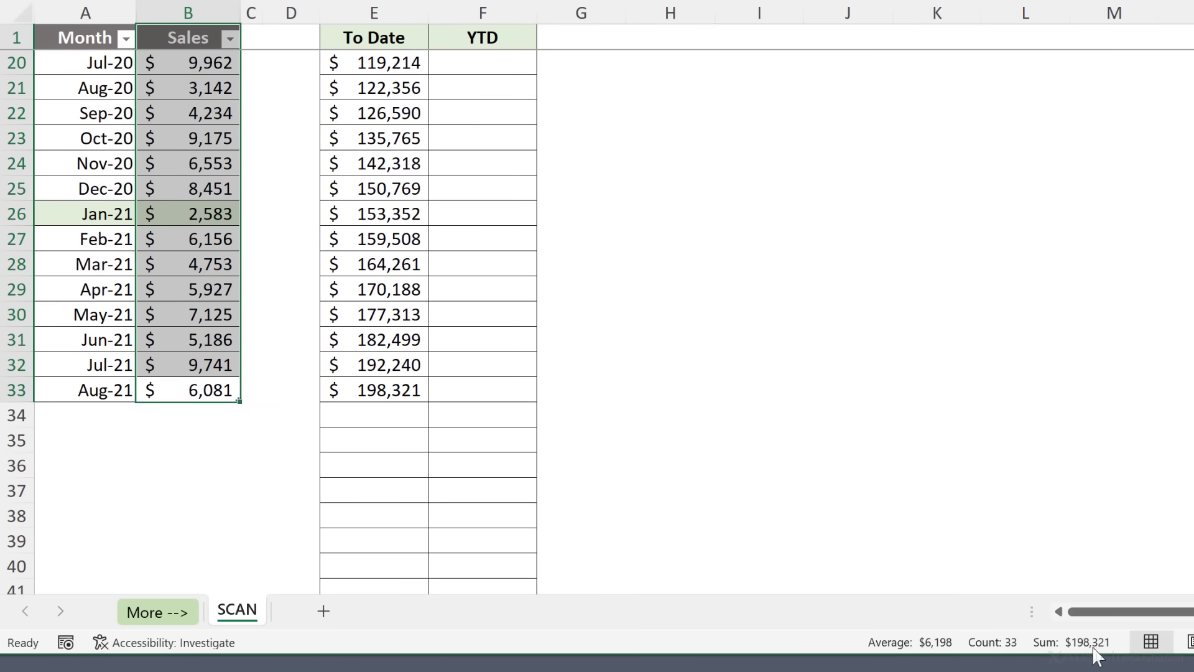
pyautogui.moveTo(209, 395)
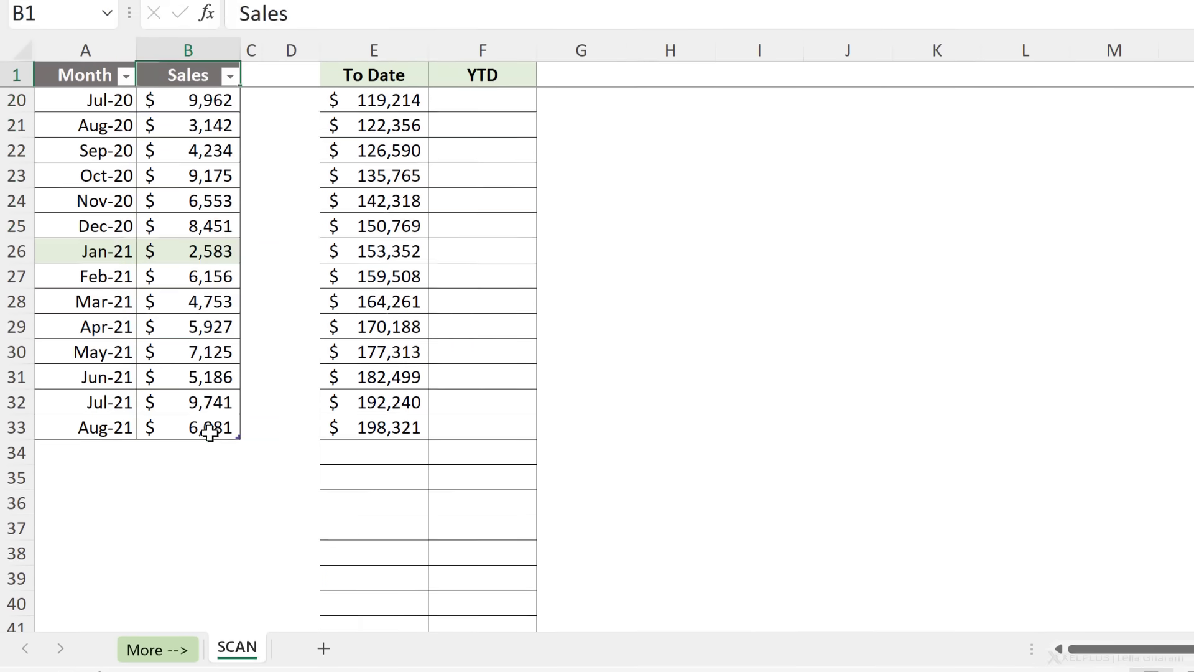
pyautogui.press('Down')
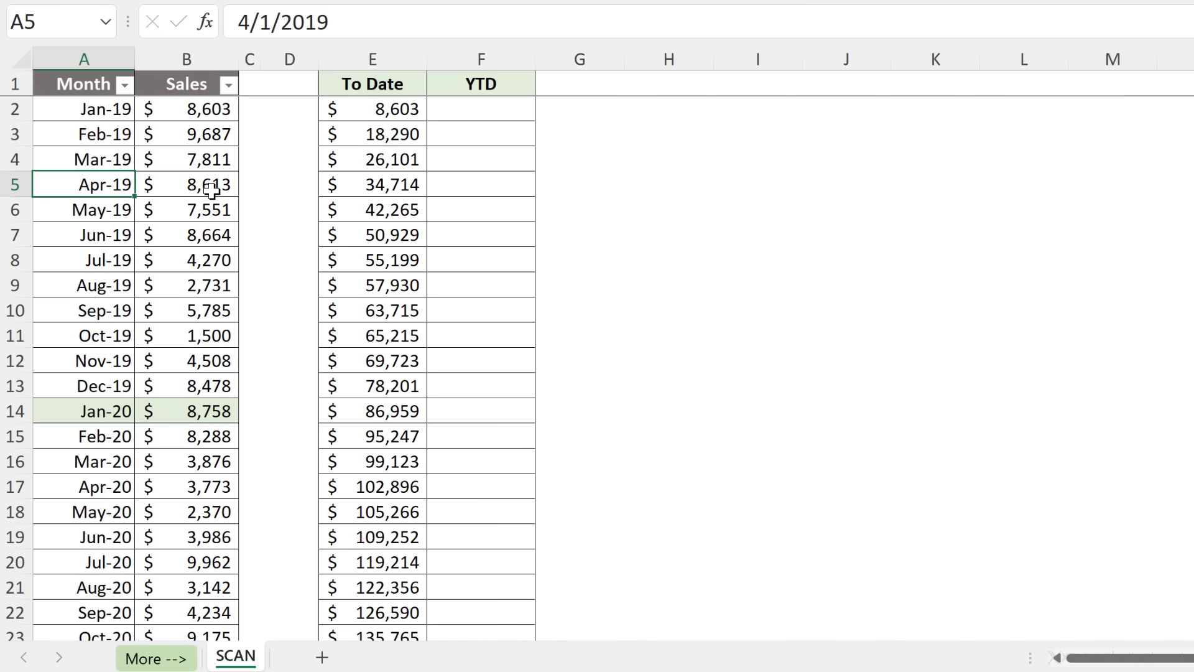
pyautogui.click(205, 206)
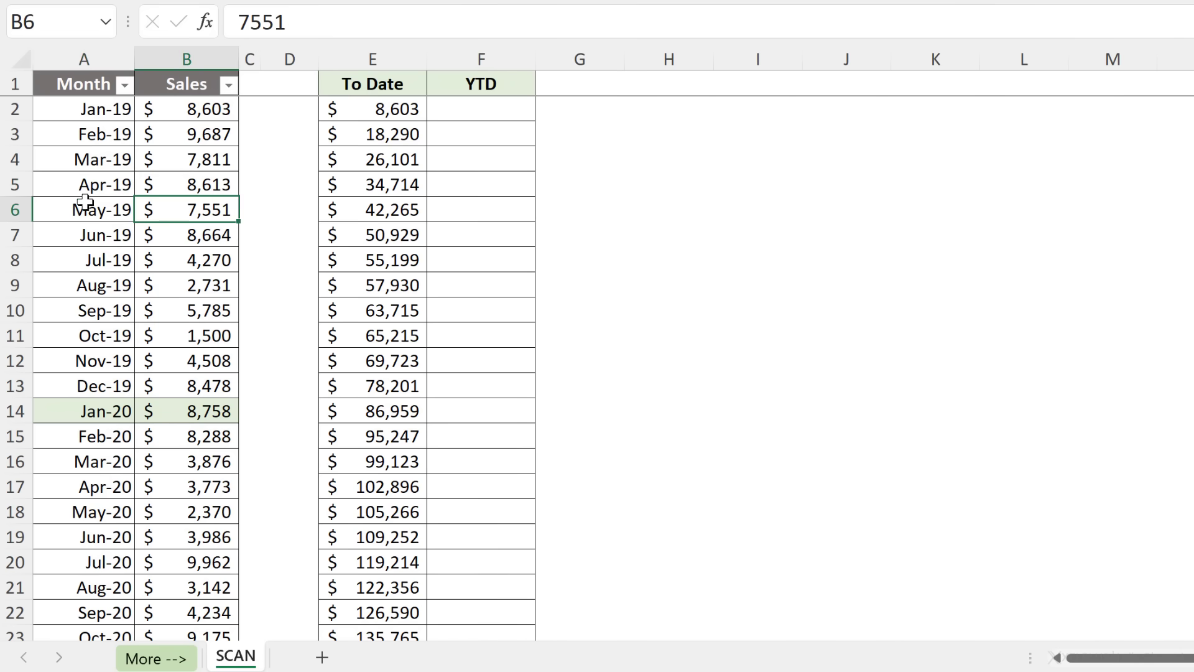
pyautogui.click(60, 205)
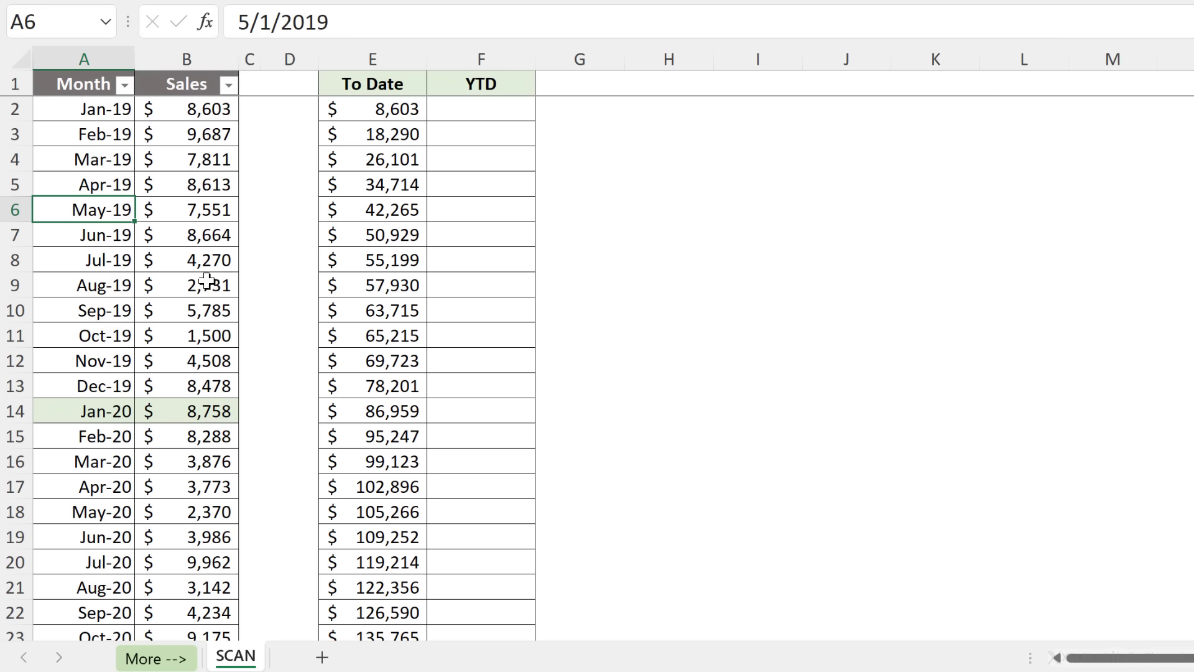
pyautogui.click(112, 265)
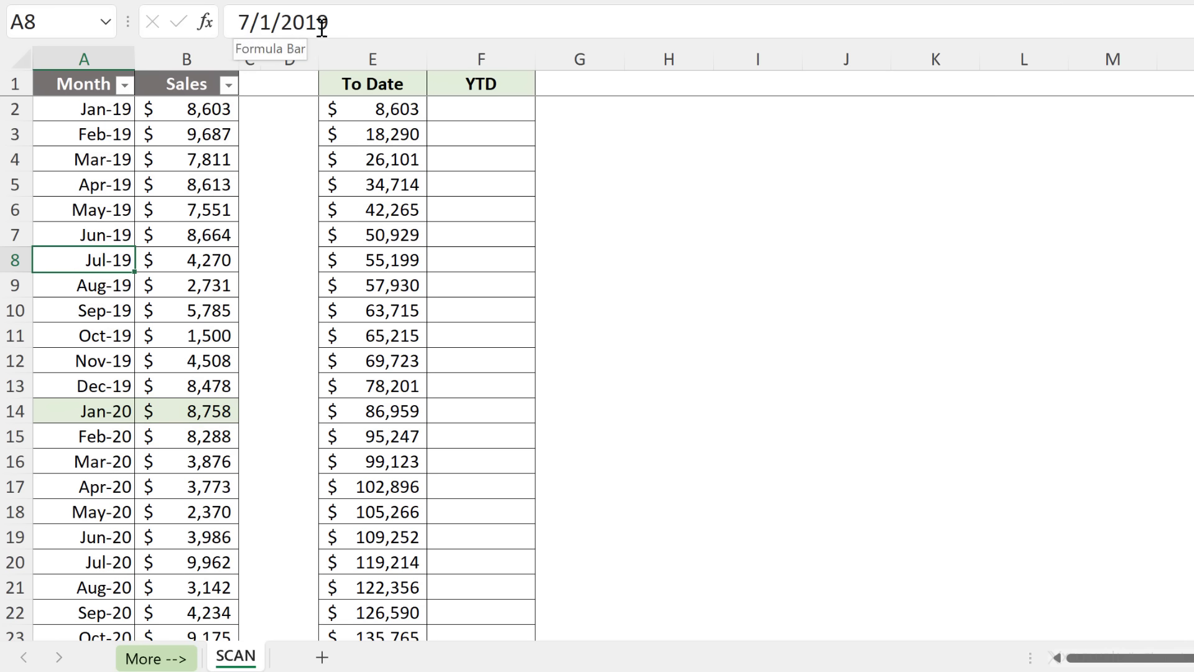
pyautogui.click(95, 231)
pyautogui.click(102, 188)
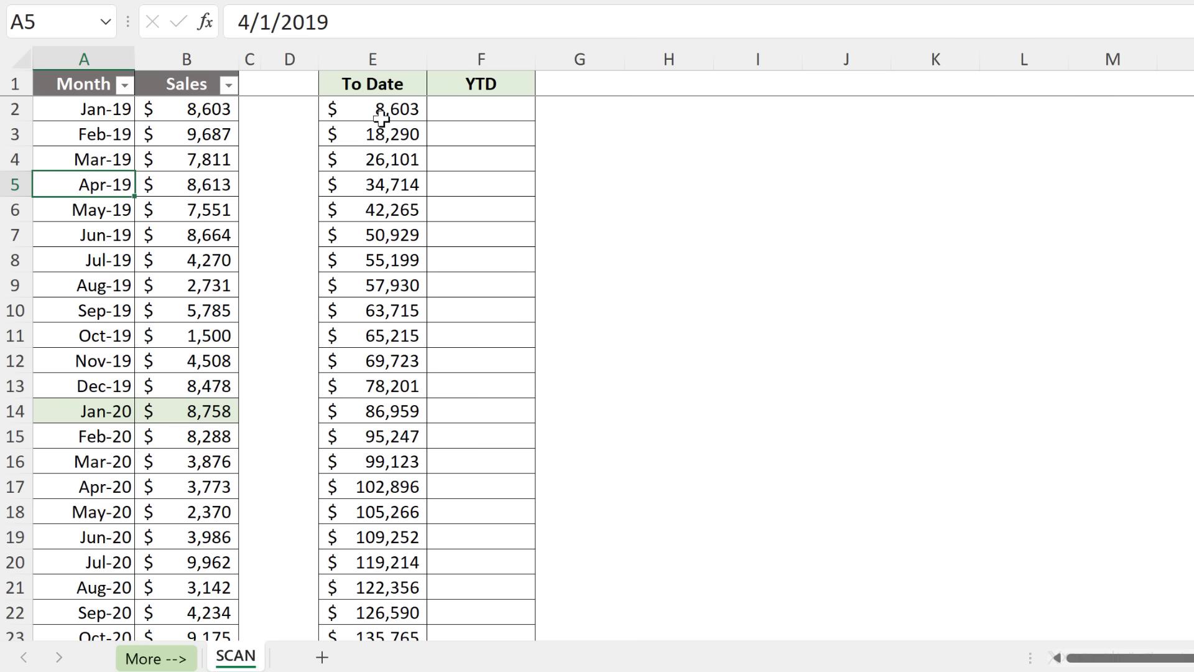
# In YTD cell F2, begin =SCAN(0,Sales[Sales],LAMBDA(a,b, with autocomplete
pyautogui.click(461, 110)
pyautogui.write('=sc')
pyautogui.press('Tab')
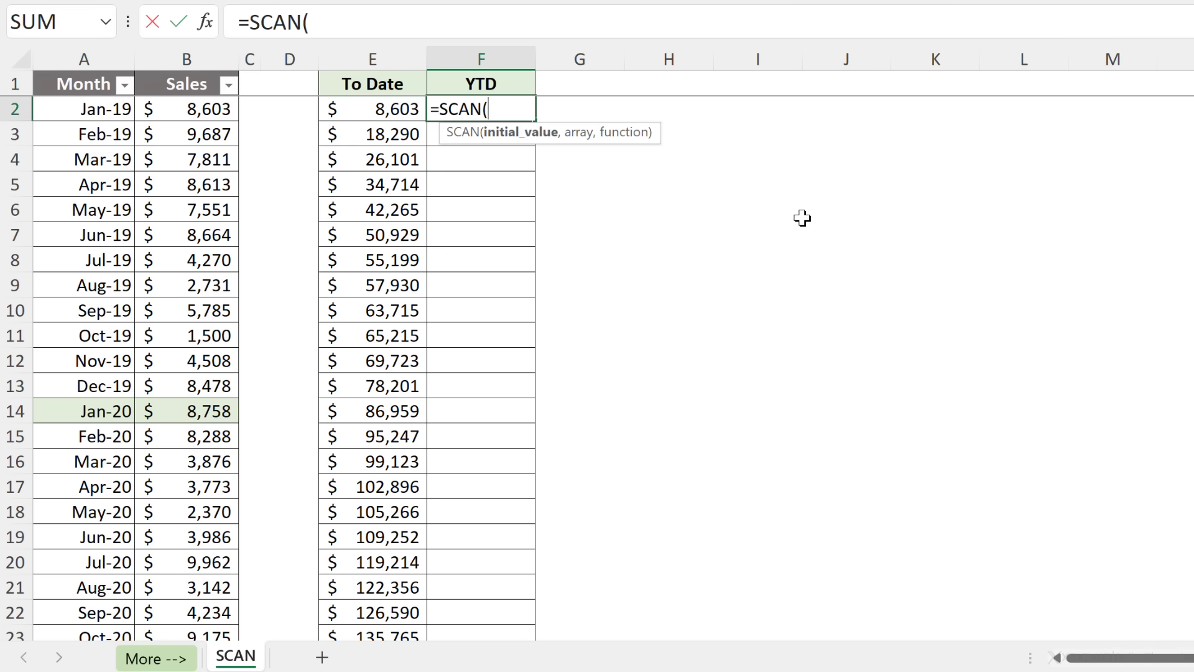
pyautogui.write('0,')
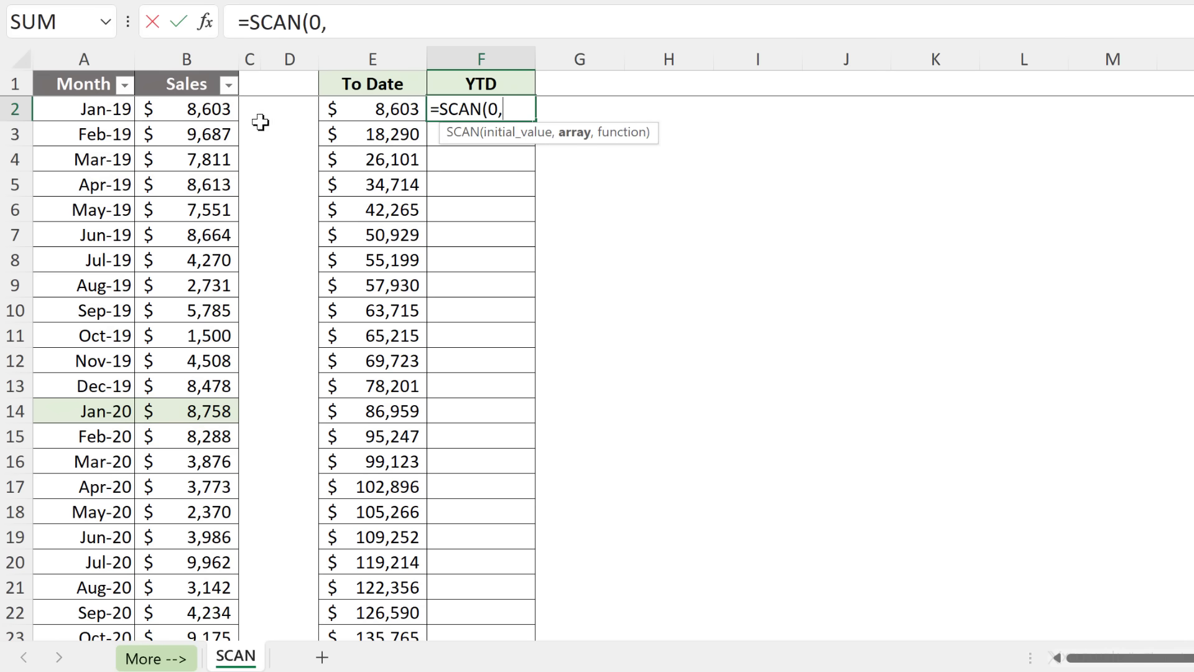
pyautogui.click(181, 80)
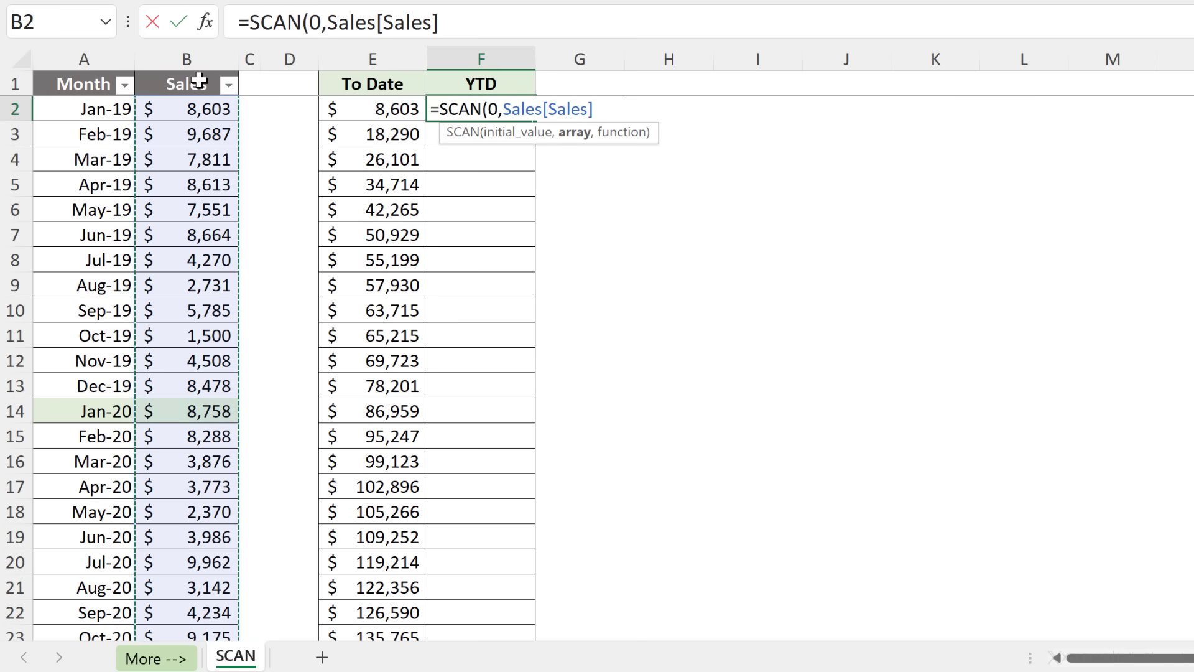
pyautogui.write(',la')
pyautogui.press('Tab')
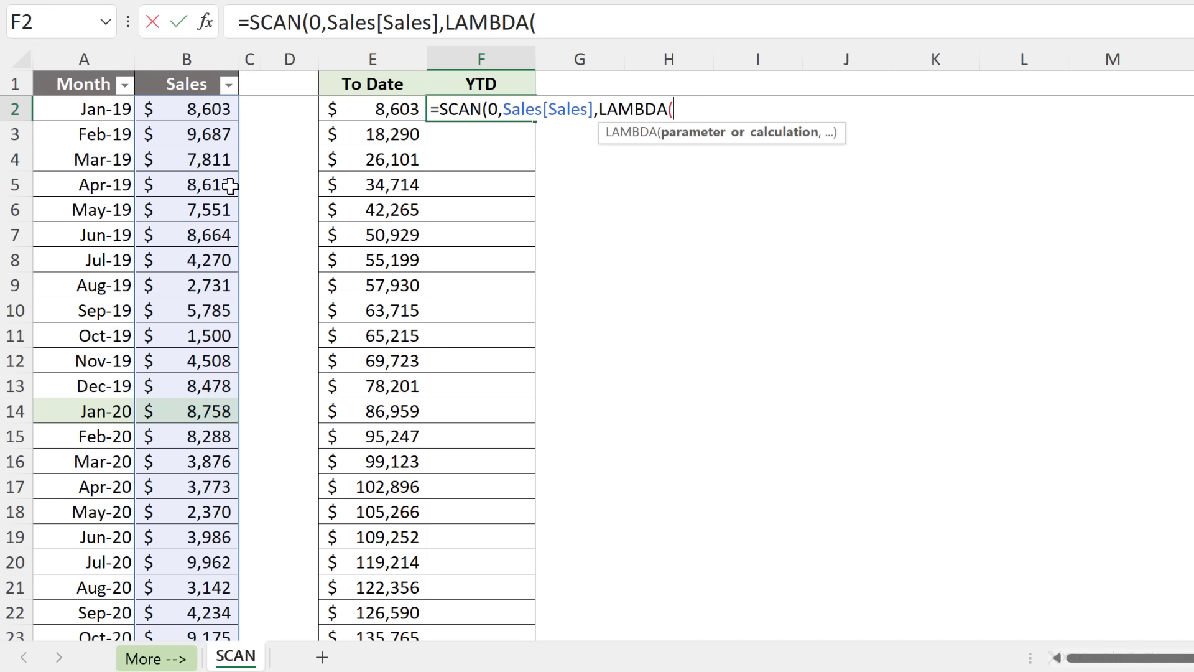
pyautogui.write('a,')
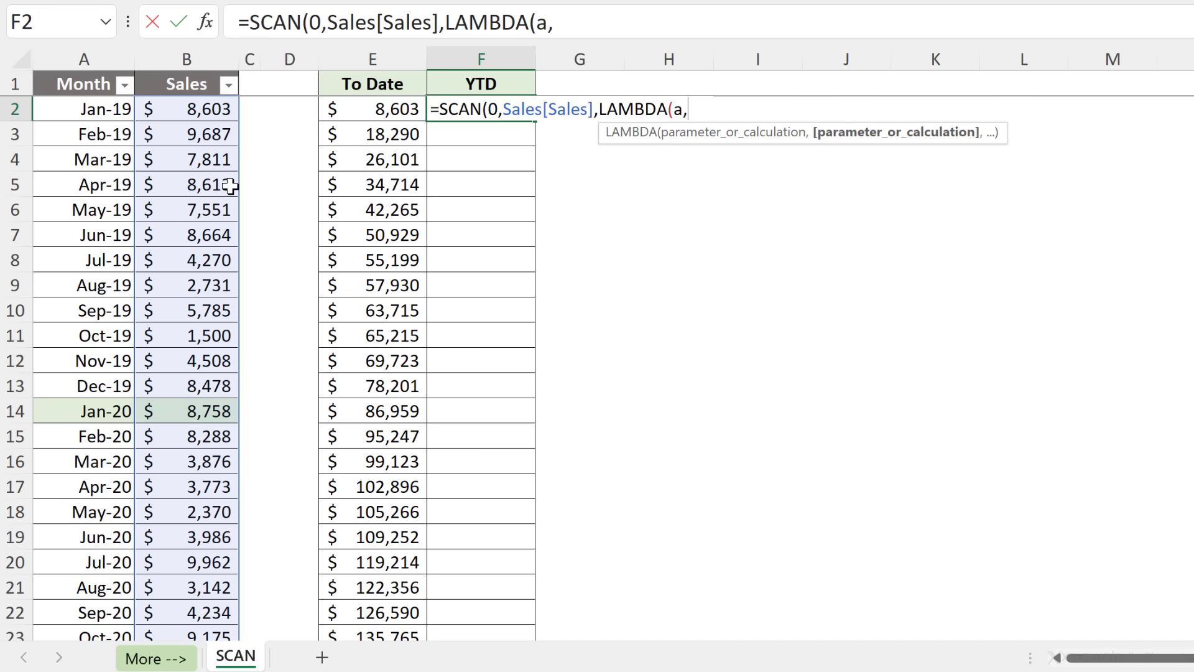
pyautogui.write('b,')
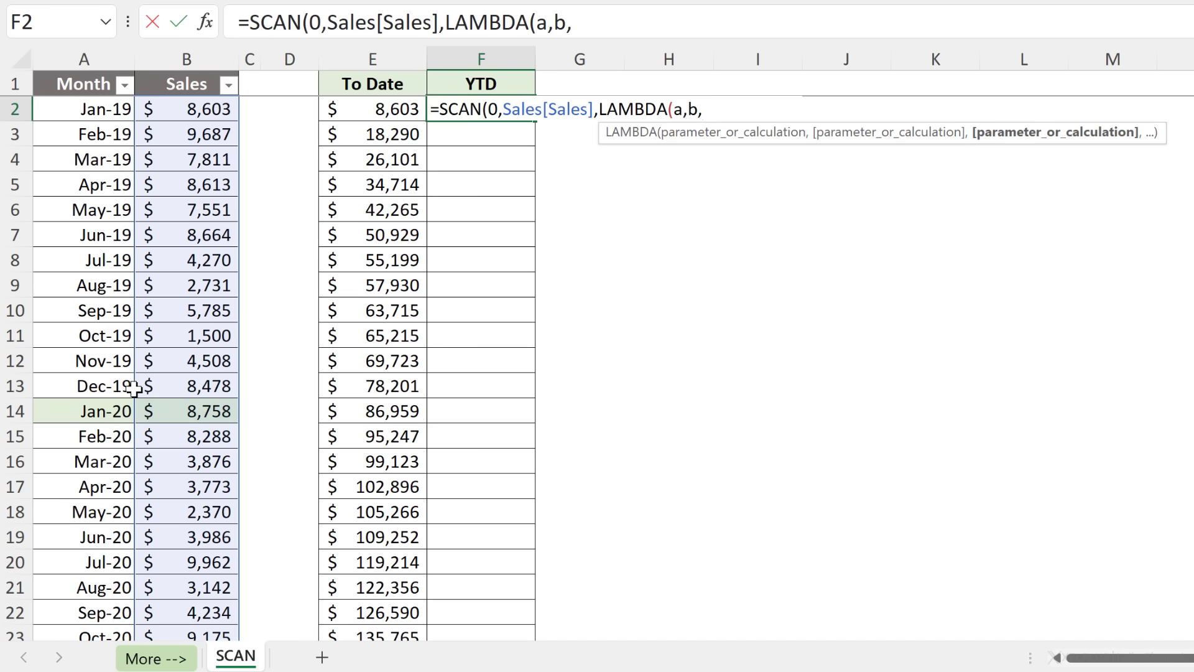
# Add IF(MONTH(OFFSET(b,,-1) to test the month of the date beside each sale
pyautogui.write('if')
pyautogui.press('Tab')
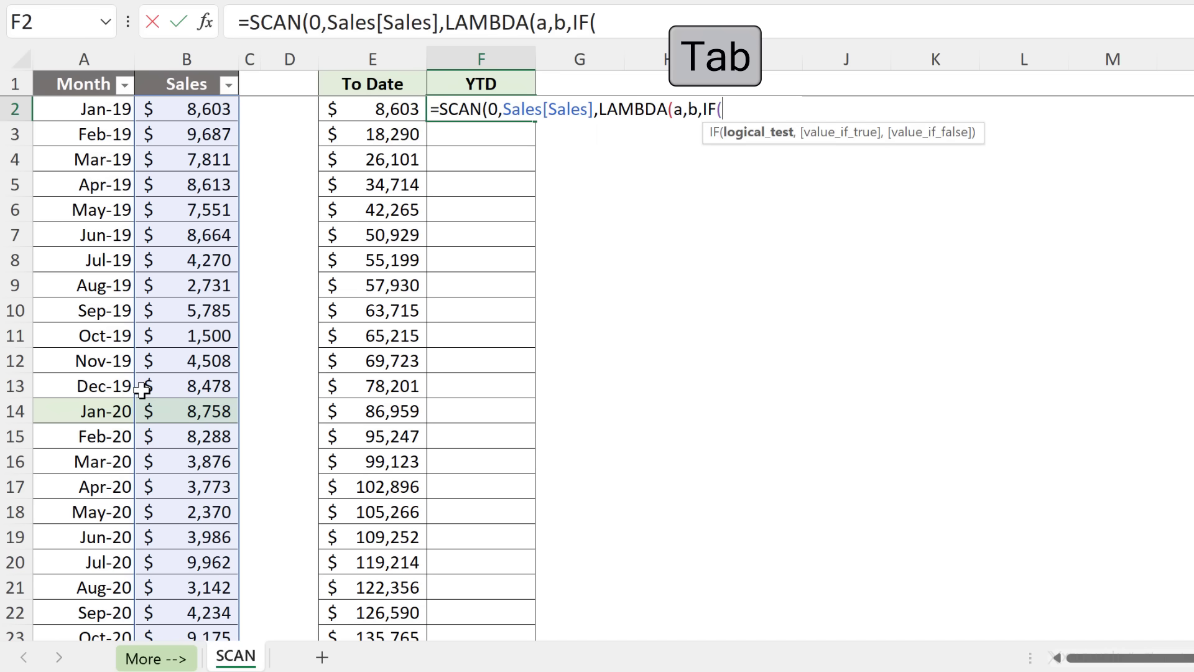
pyautogui.write('month')
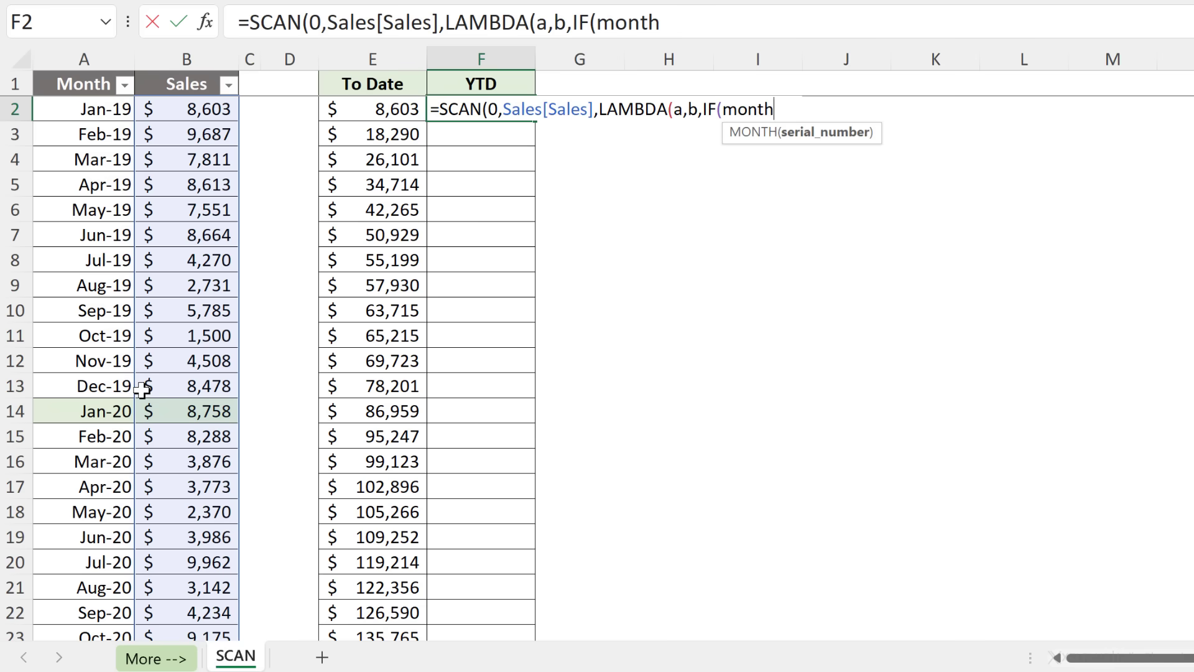
pyautogui.press('Tab')
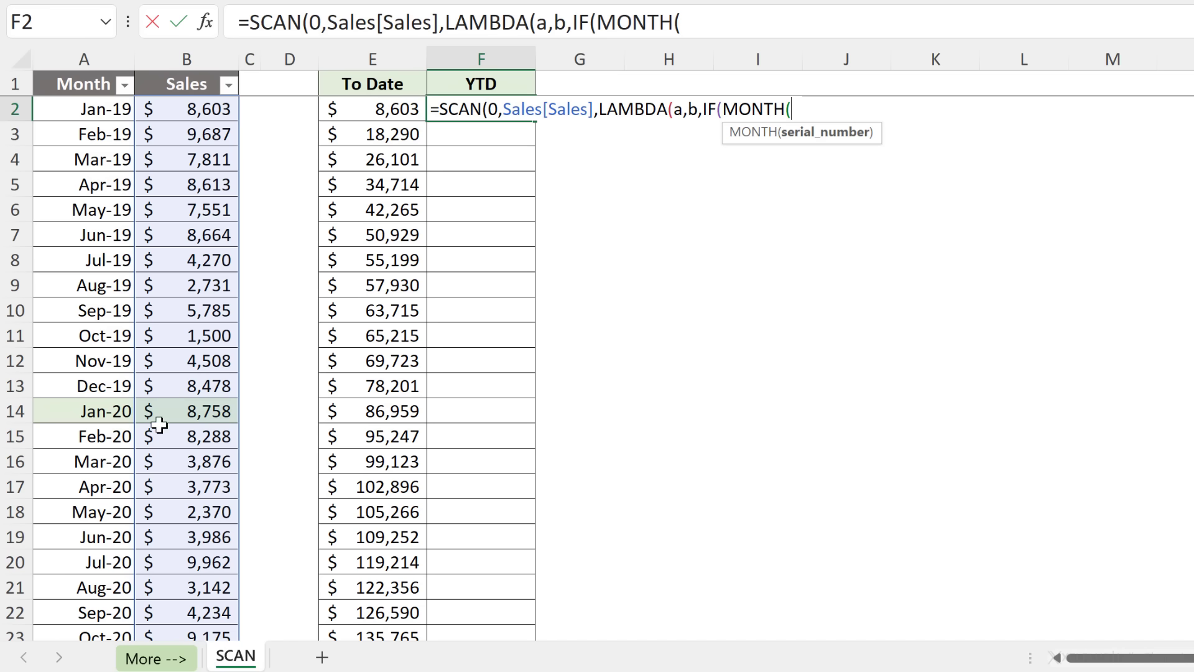
pyautogui.write('off')
pyautogui.press('Tab')
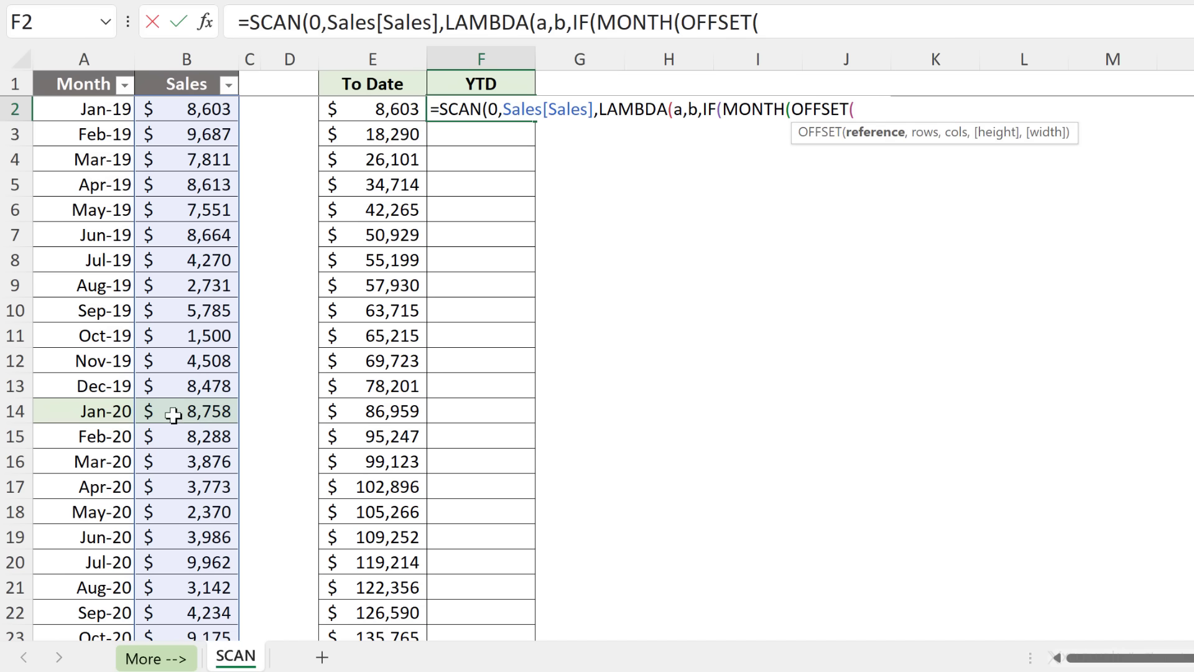
pyautogui.write('b')
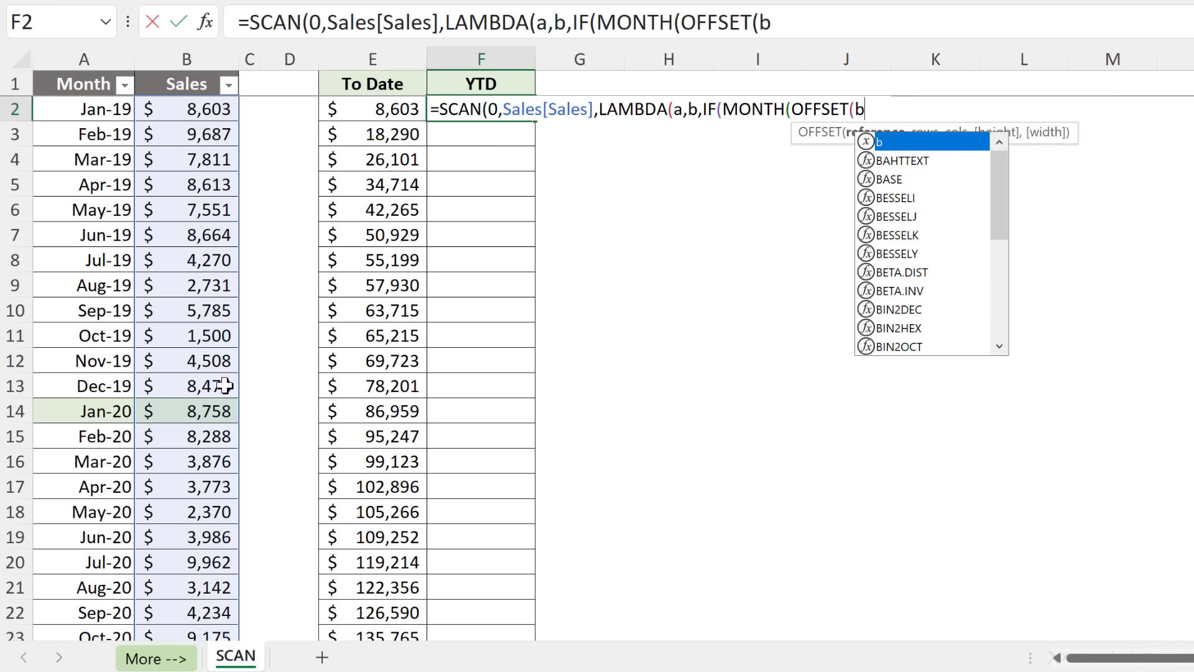
pyautogui.write(',')
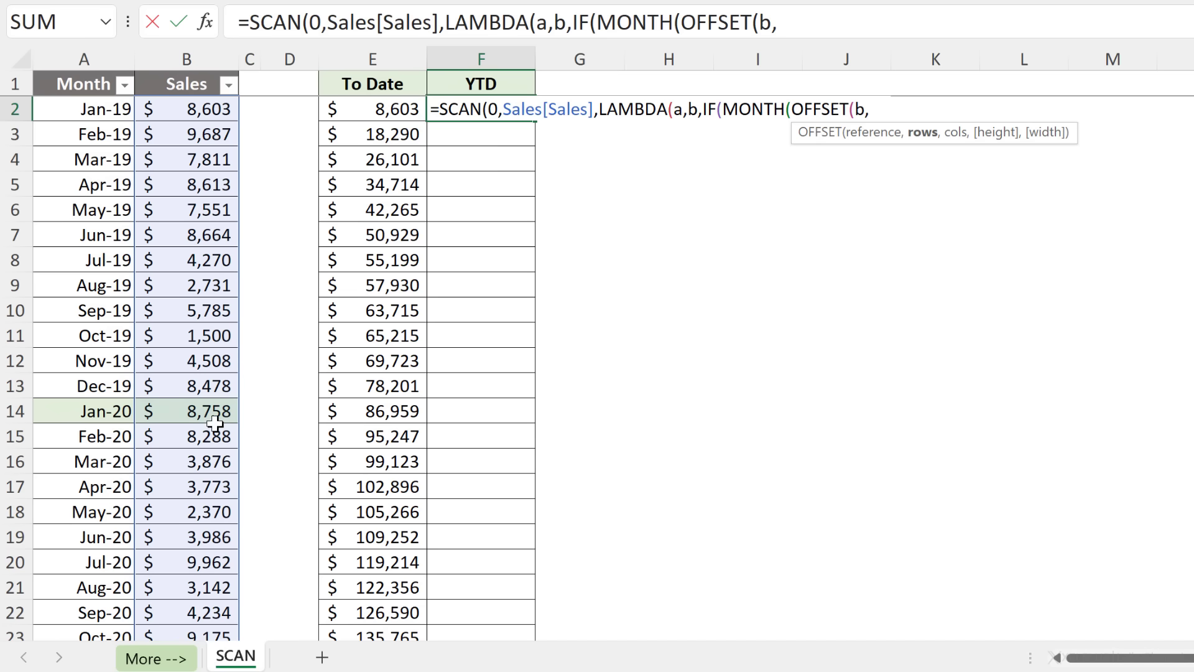
pyautogui.write(',')
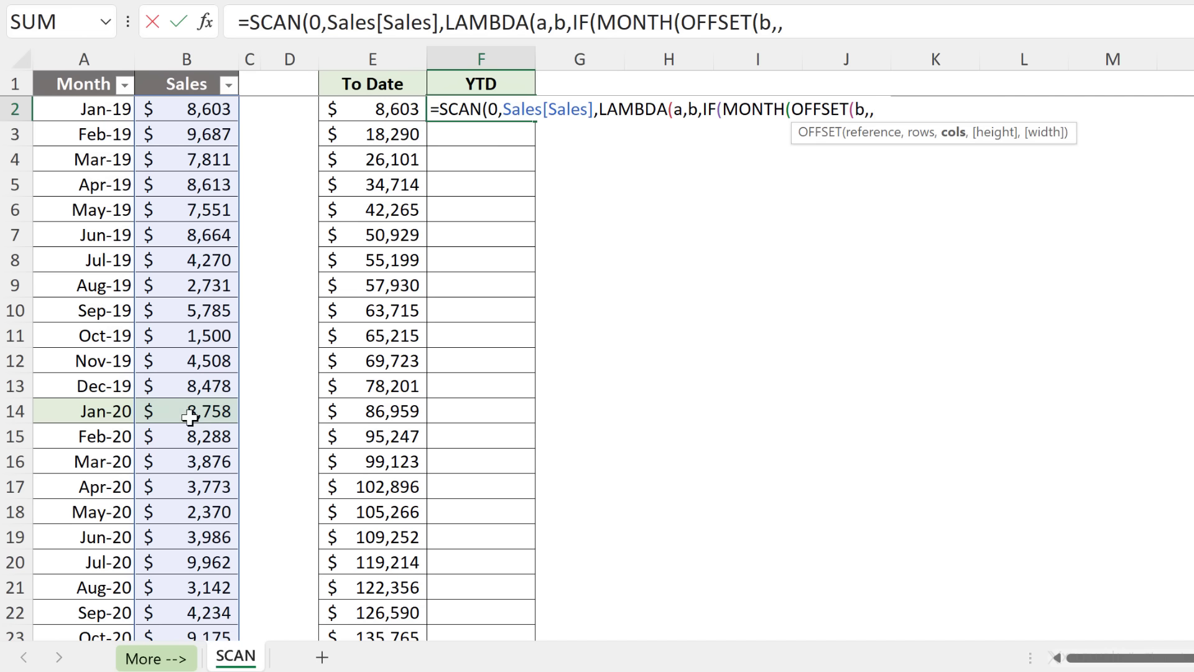
pyautogui.write('-1')
# Finish the condition as MONTH(OFFSET(b,,-1))<>1, returning a+b, otherwise 0*a+b
pyautogui.write(')')
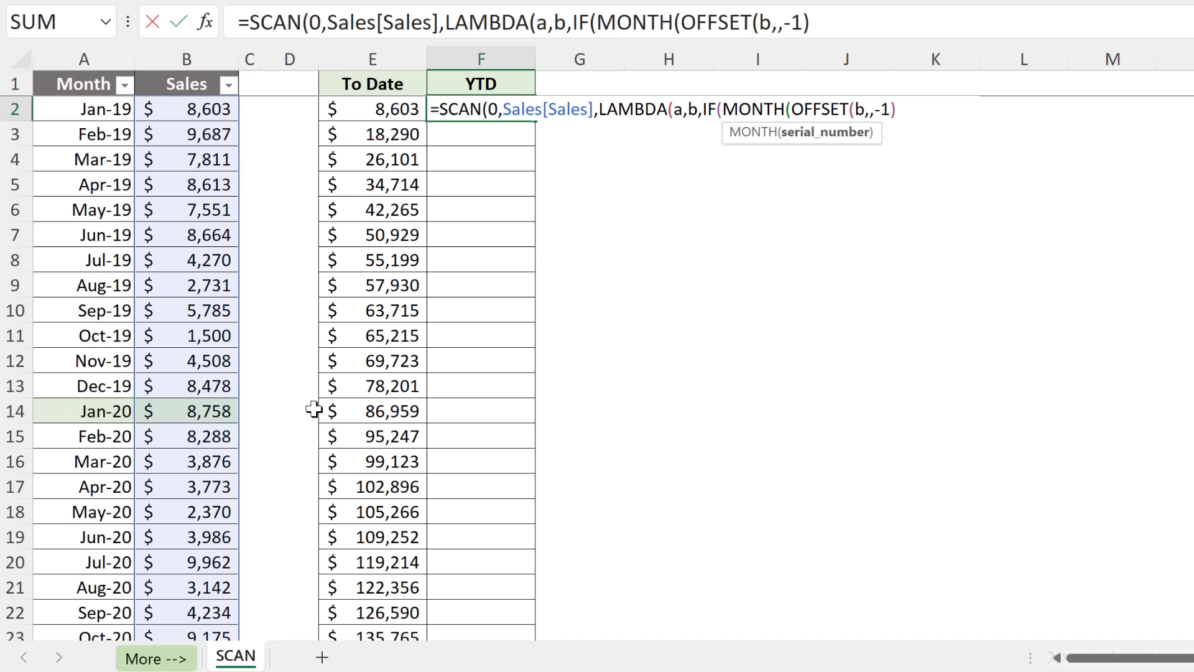
pyautogui.write(')')
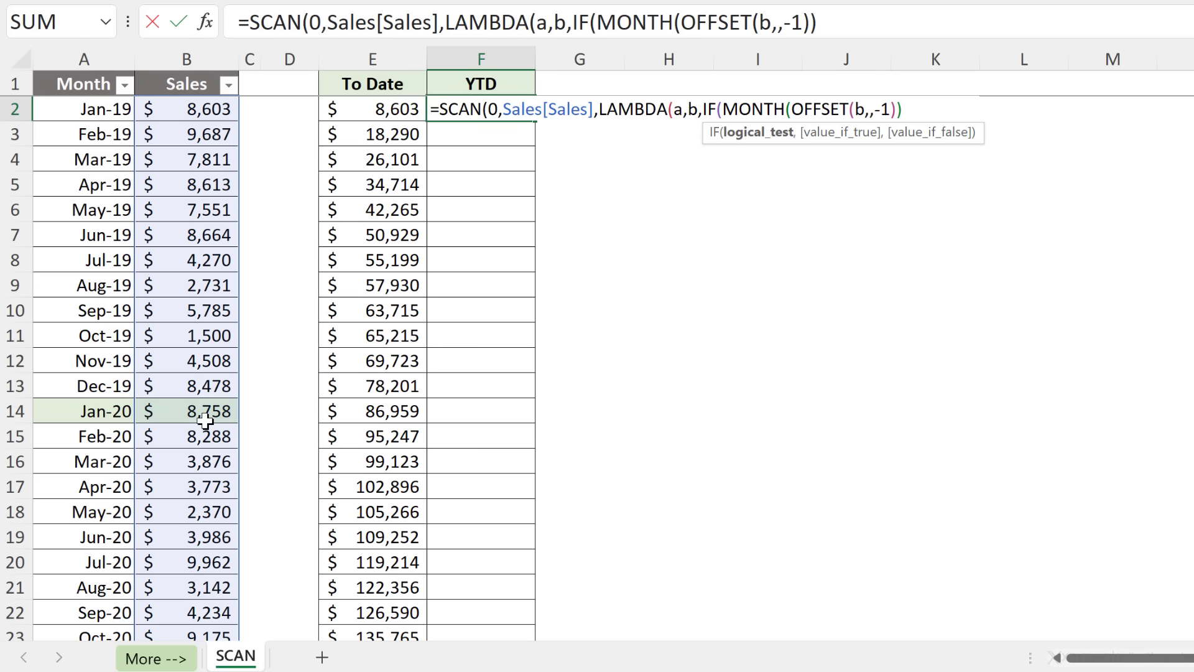
pyautogui.write('<>1,')
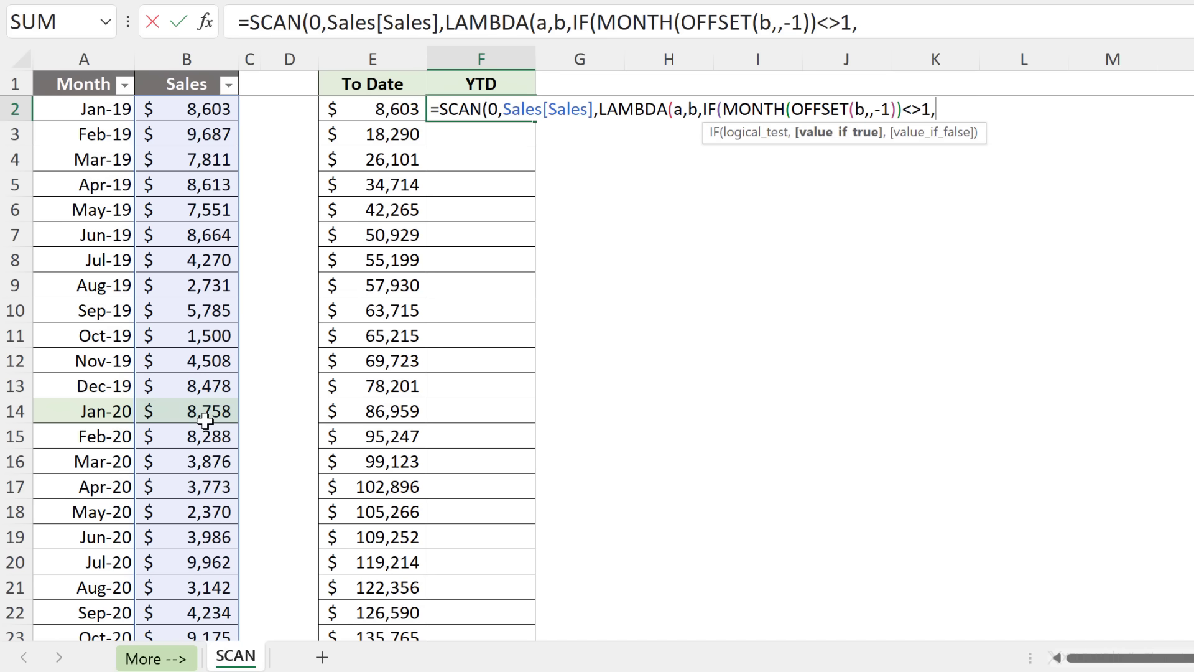
pyautogui.write('a+b')
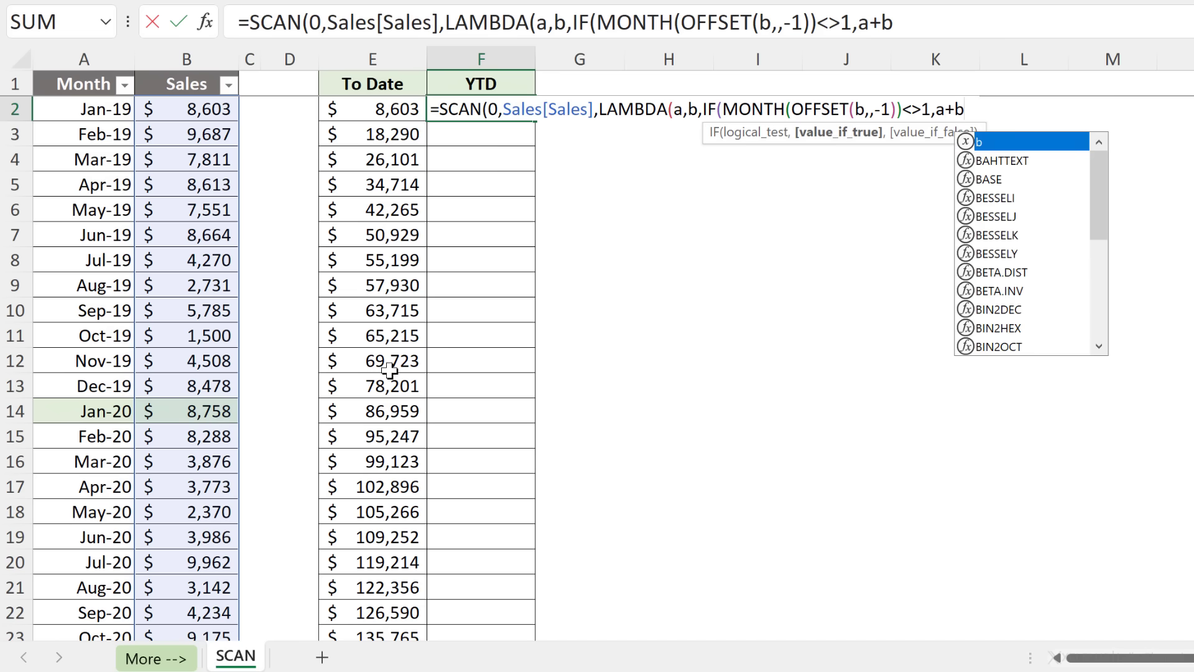
pyautogui.write(',')
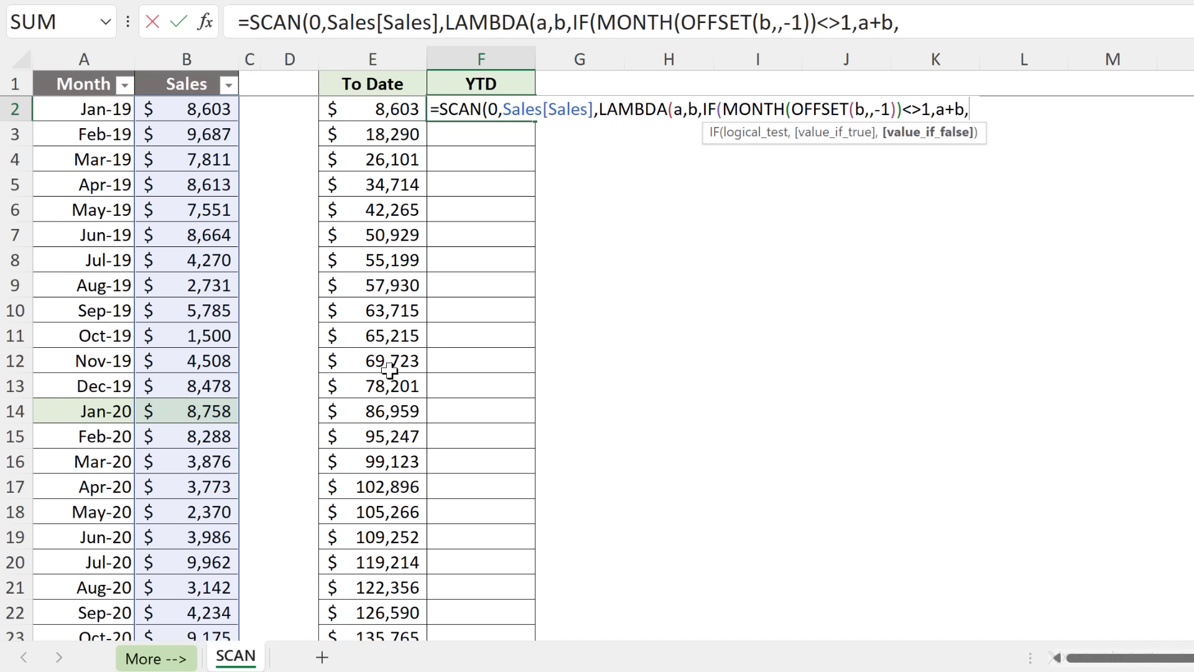
pyautogui.write('0*a')
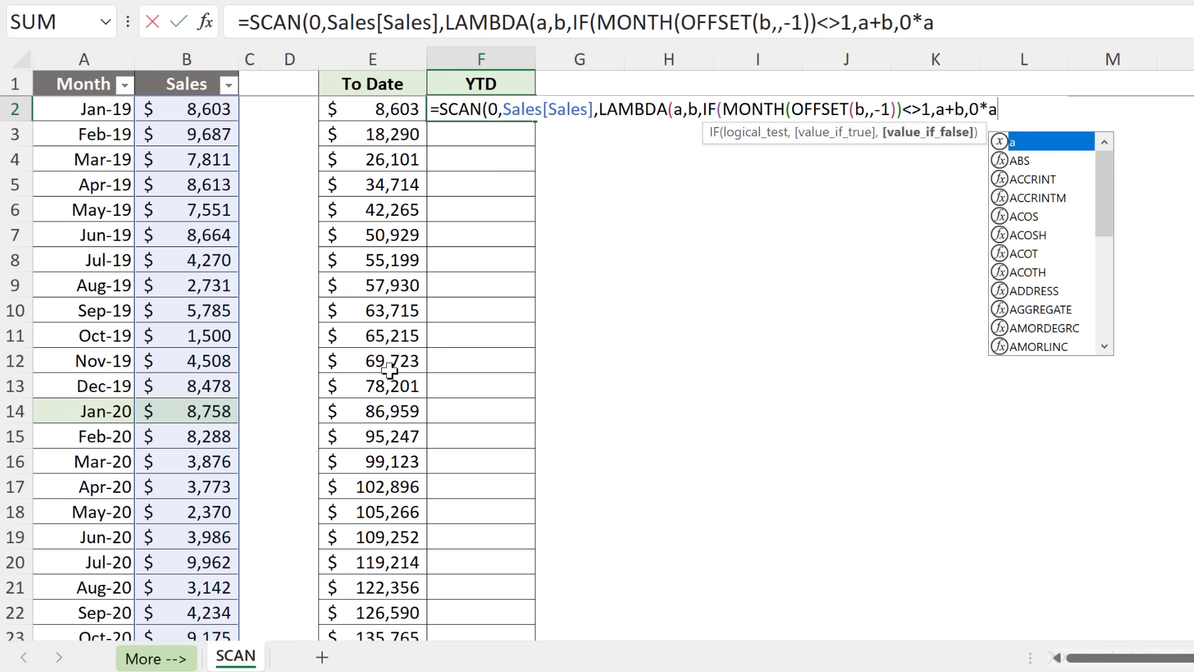
pyautogui.write('+b')
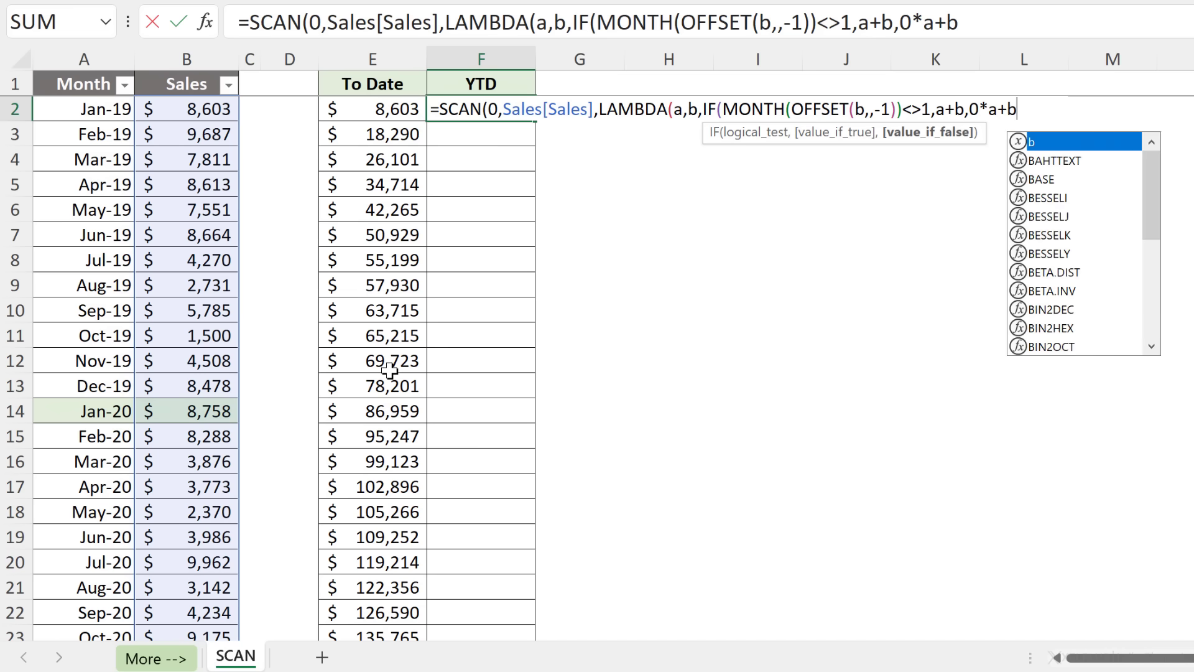
pyautogui.write(')')
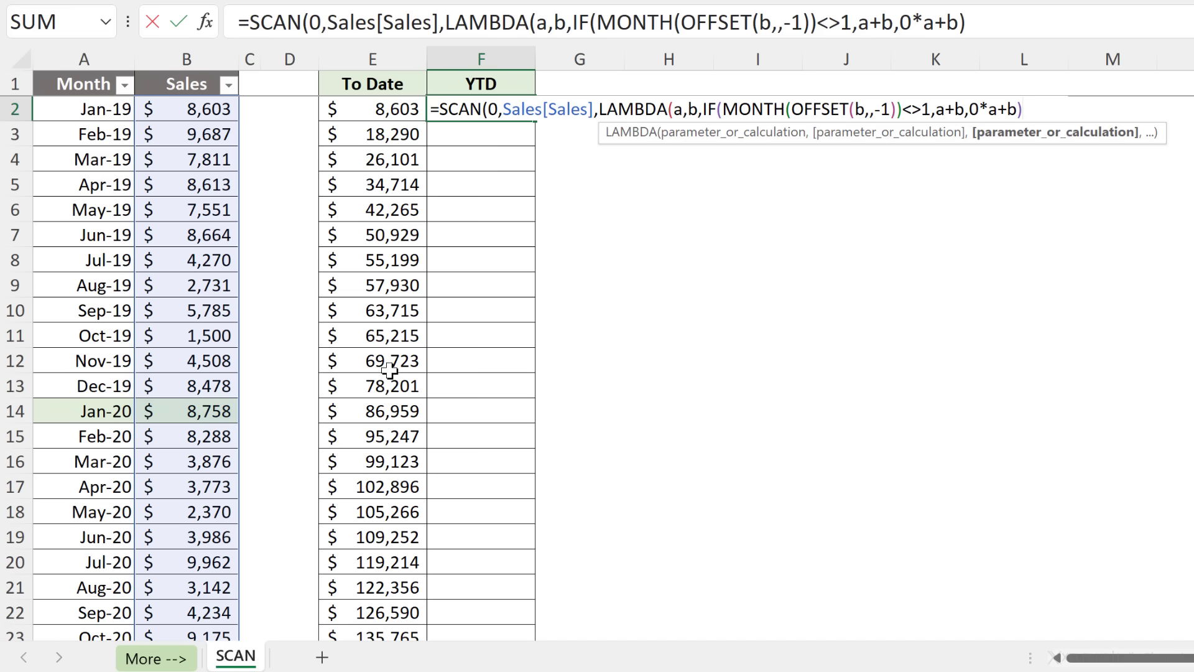
pyautogui.write('))')
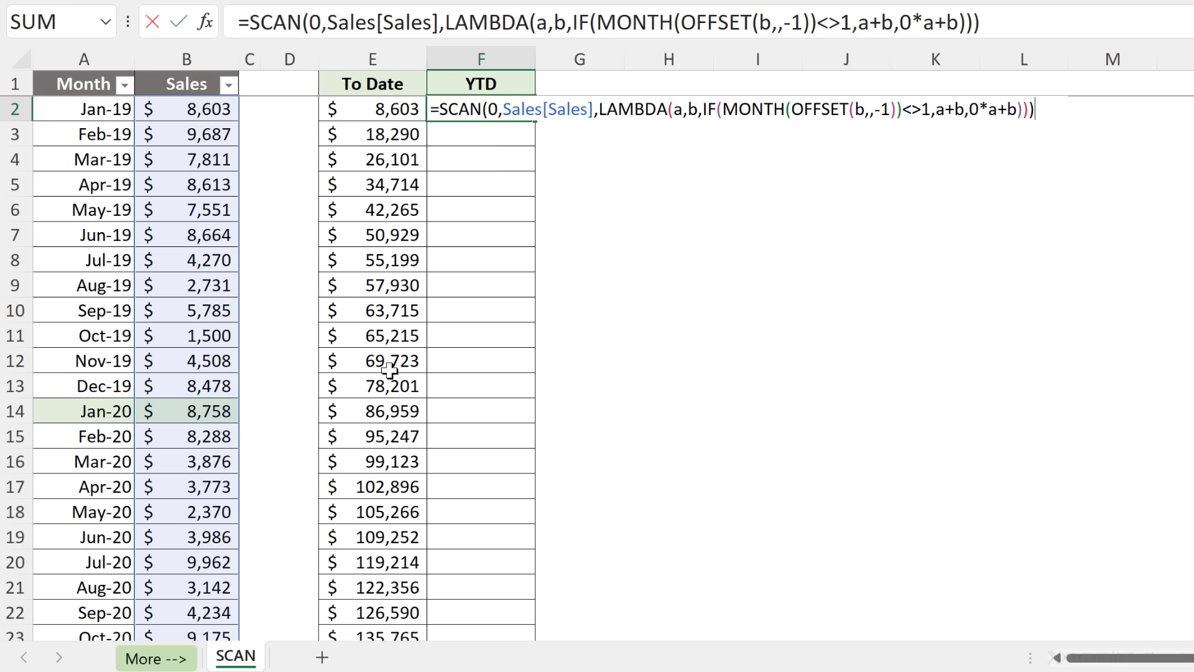
# Commit the F2 YTD formula so its results spill down the column
pyautogui.press('Return')
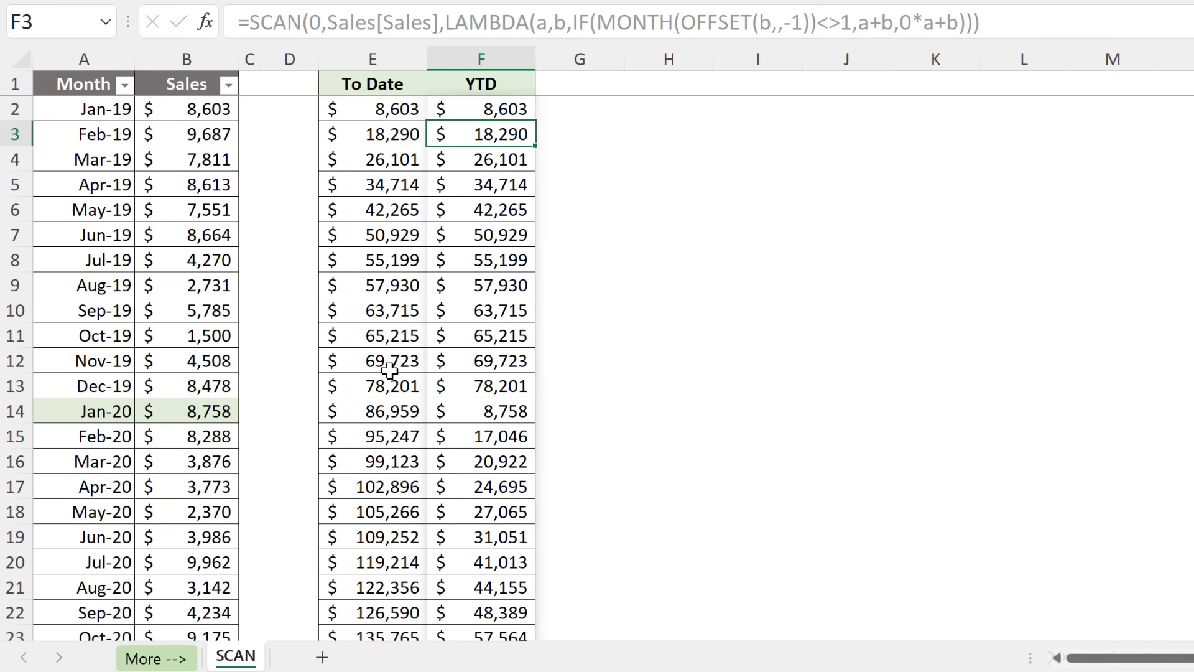
pyautogui.click(472, 111)
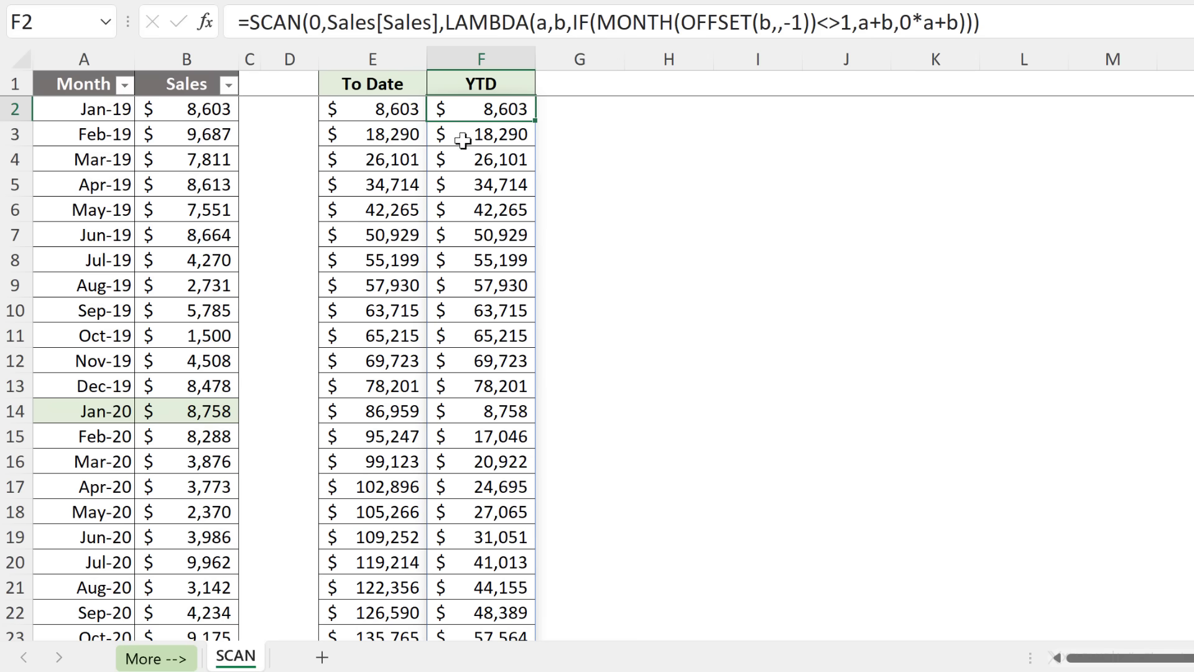
pyautogui.press('Return')
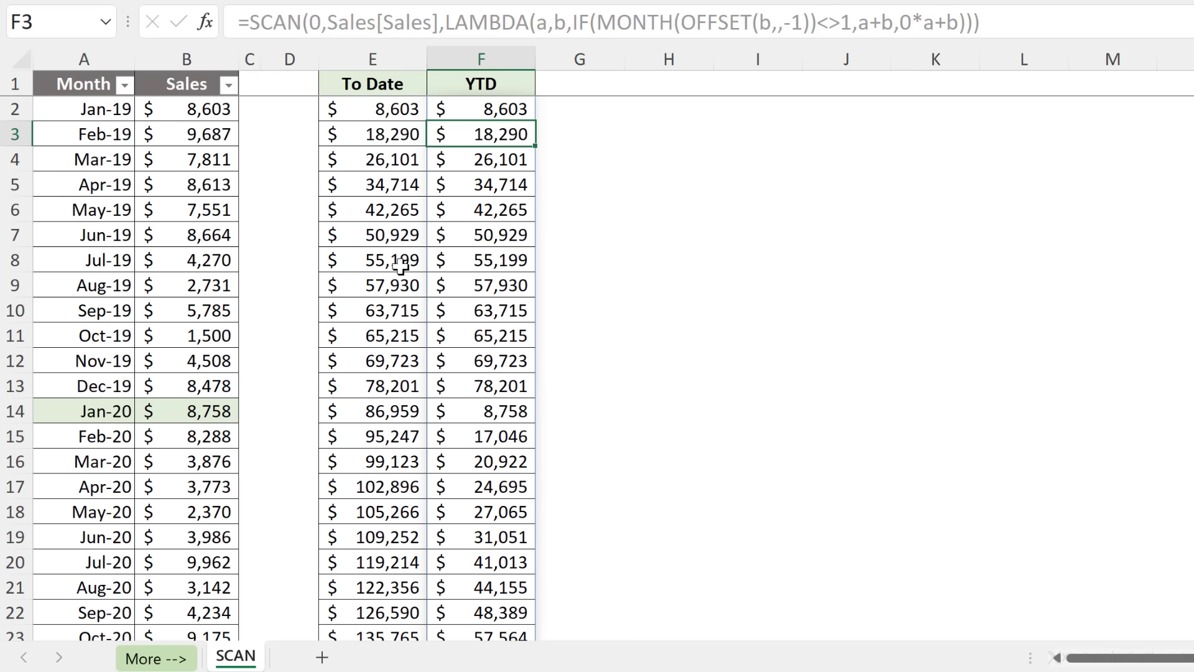
# Verify the YTD resets at Jan-20 (8,758) and Jan-21 (2,583), ending 47,552 at Aug-21
pyautogui.click(370, 417)
pyautogui.click(468, 412)
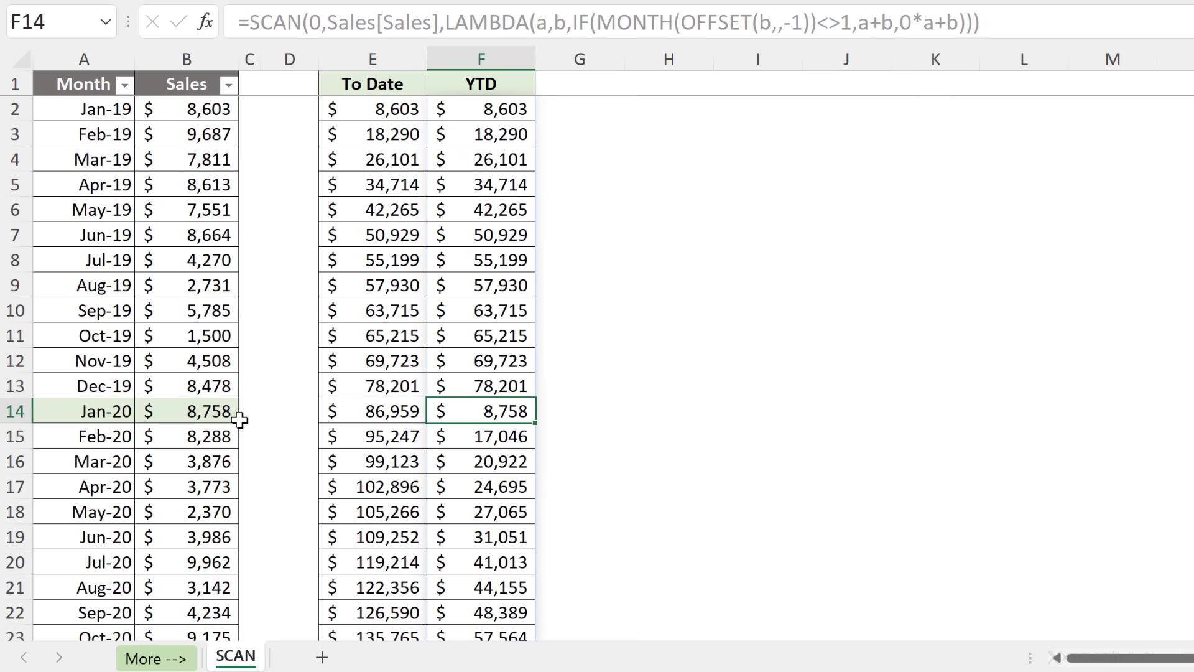
pyautogui.scroll(-2, 235, 415)
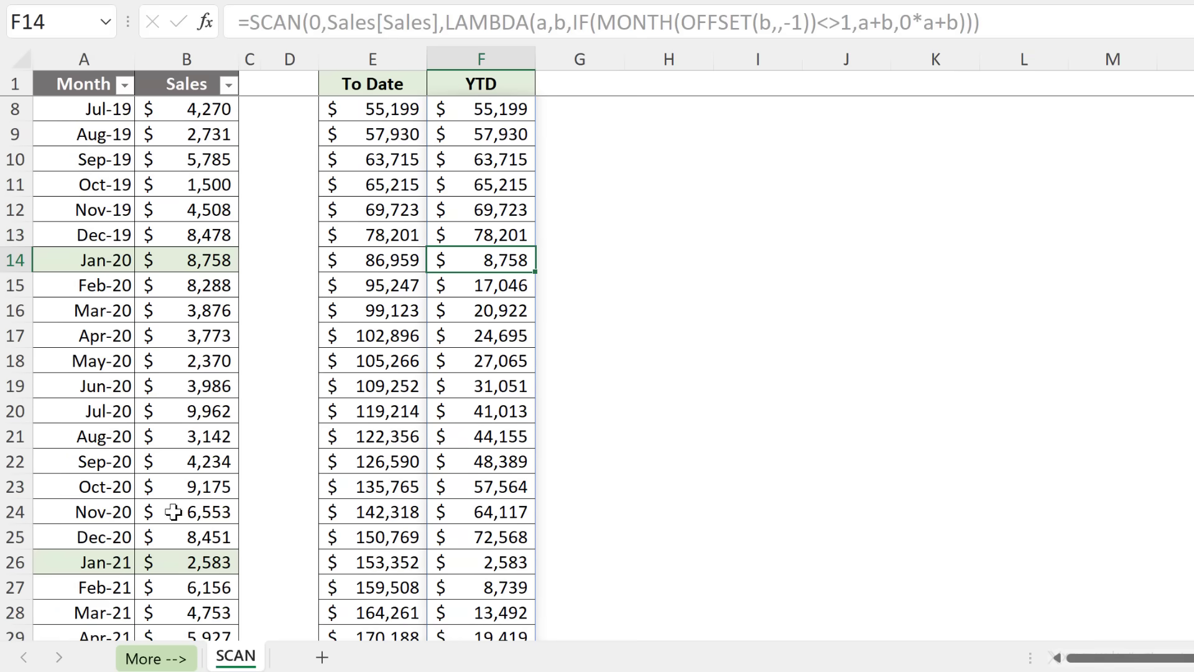
pyautogui.scroll(-1, 182, 528)
pyautogui.click(488, 486)
pyautogui.scroll(-2, 504, 482)
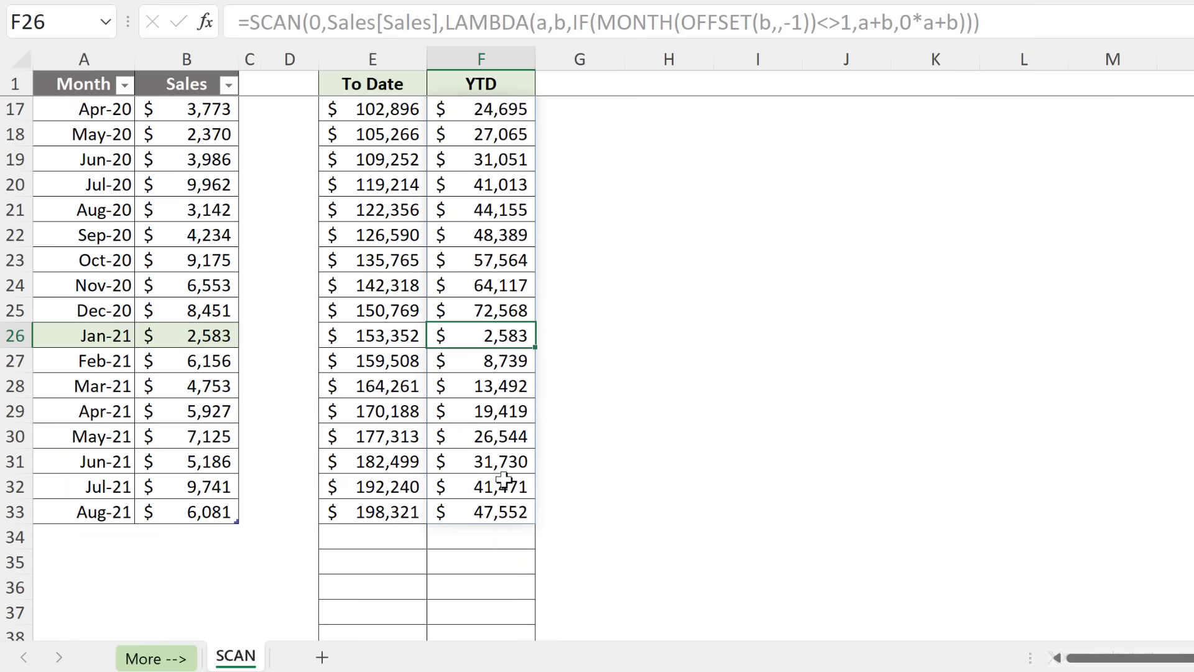
pyautogui.click(218, 437)
pyautogui.scroll(-2, 162, 474)
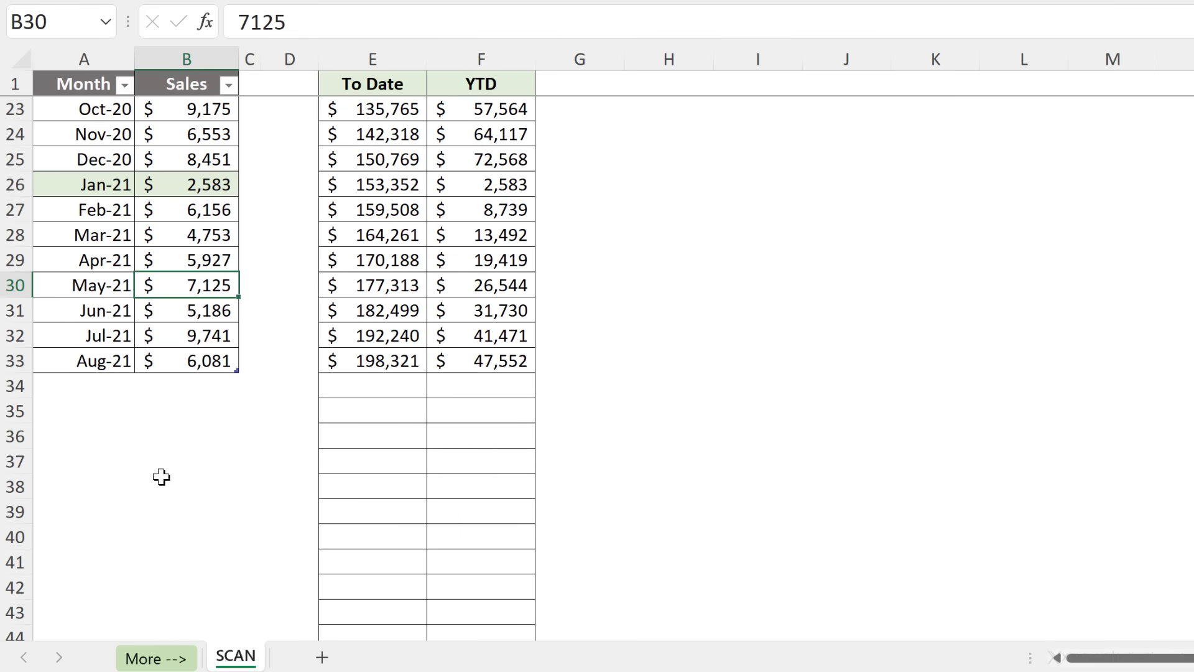
pyautogui.click(102, 387)
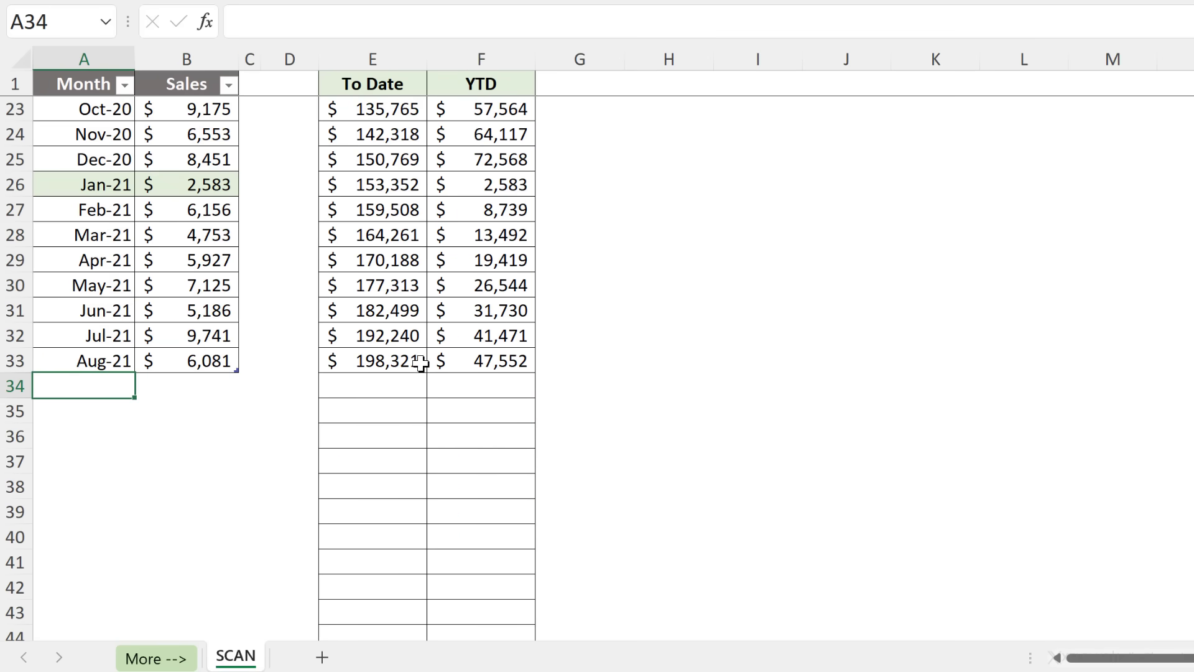
# Enter 100 as Sep-21 sales and copy it down through Feb-22
pyautogui.click(98, 310)
pyautogui.moveTo(98, 261); pyautogui.dragTo(114, 516)
pyautogui.click(183, 382)
pyautogui.write('100')
pyautogui.press('Return')
pyautogui.press('Up')
pyautogui.hotkey('ctrl', 'c')
pyautogui.press('Down')
pyautogui.hotkey('shift', 'Down')
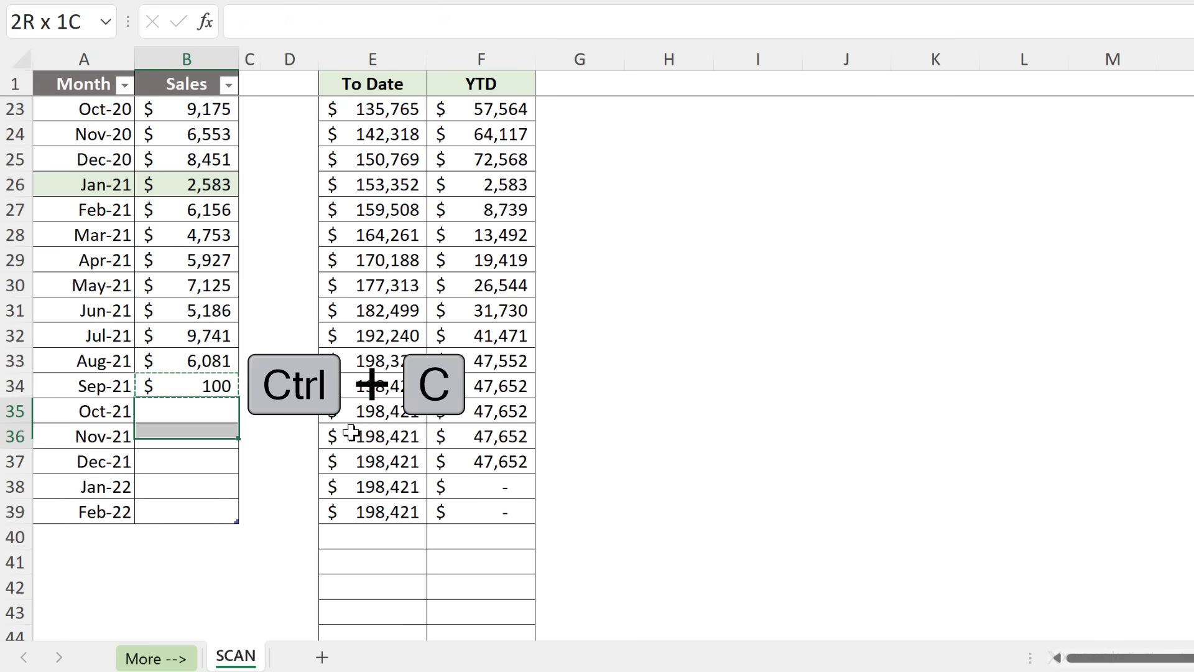
pyautogui.hotkey('shift', 'Down')
pyautogui.hotkey('shift', 'Down')
pyautogui.hotkey('shift', 'Down')
pyautogui.hotkey('ctrl', 'v')
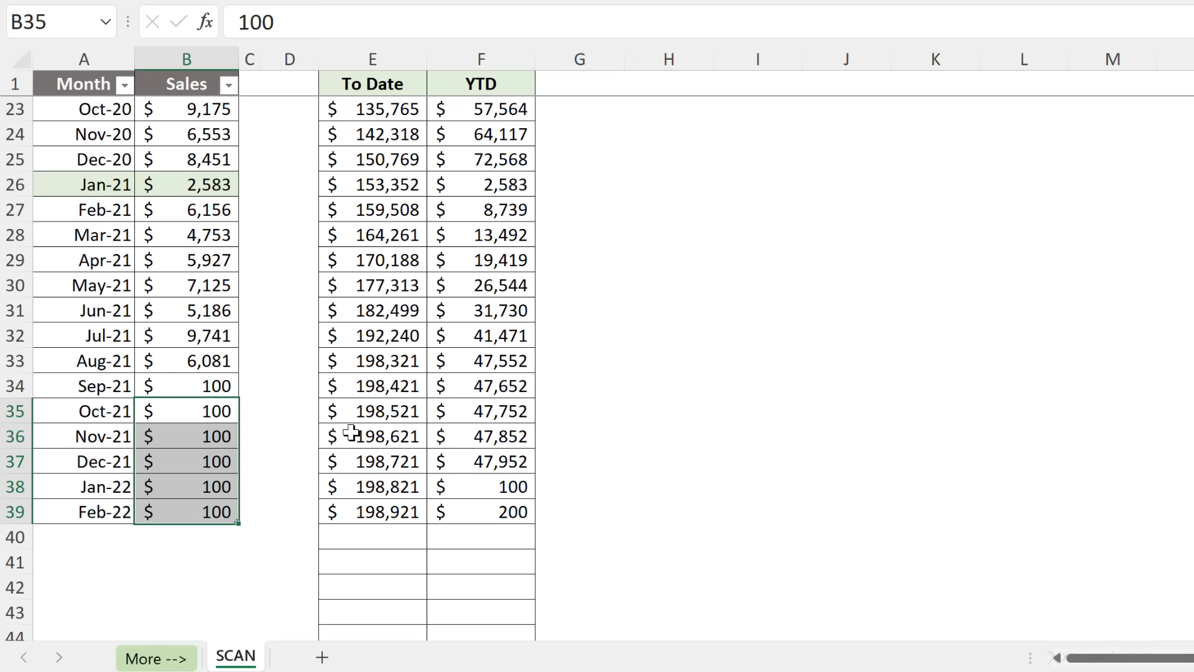
# Check the new YTD totals: 47,952 at Dec-21, resetting to 100 at Jan-22
pyautogui.click(498, 411)
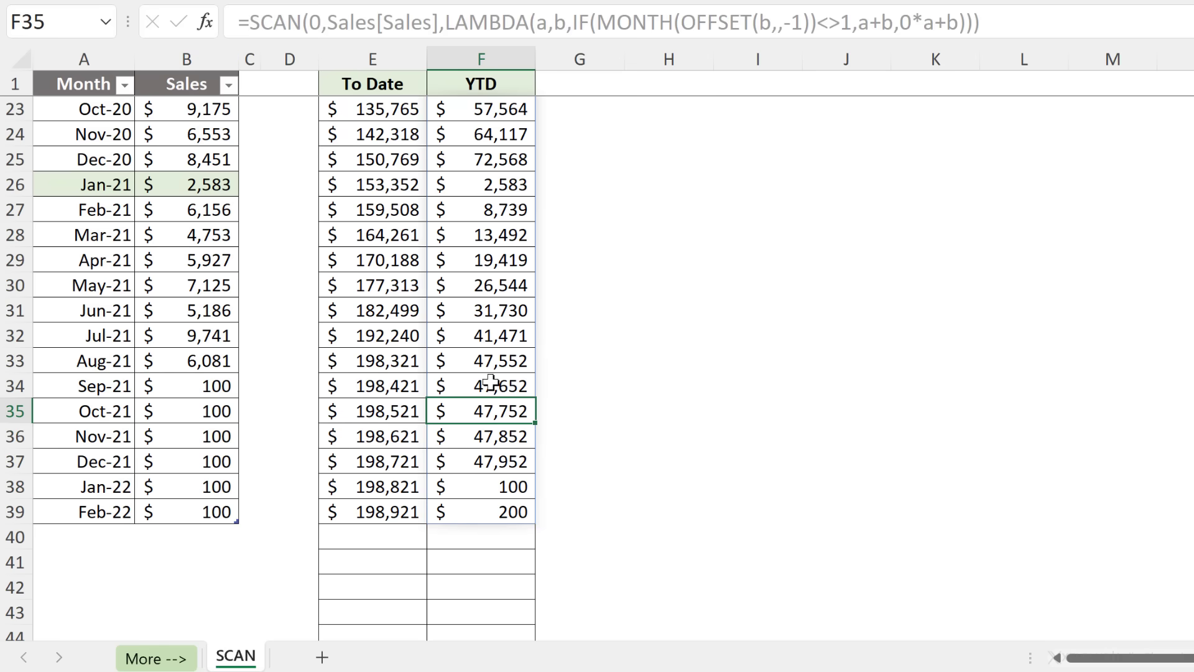
pyautogui.click(513, 462)
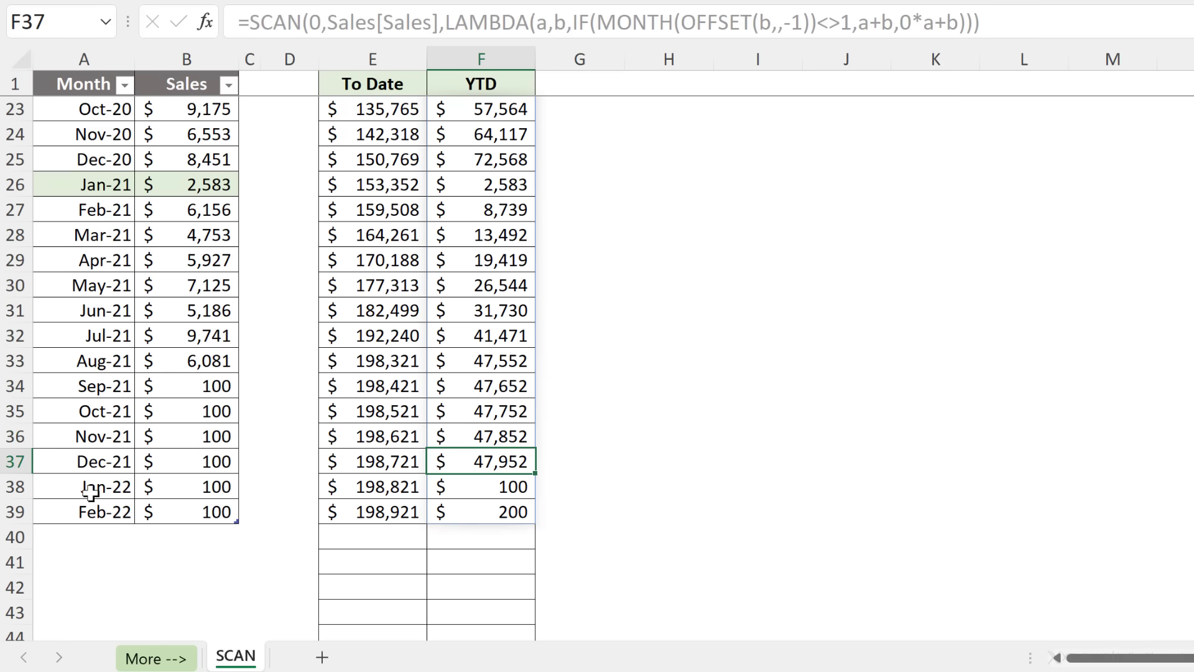
pyautogui.click(489, 489)
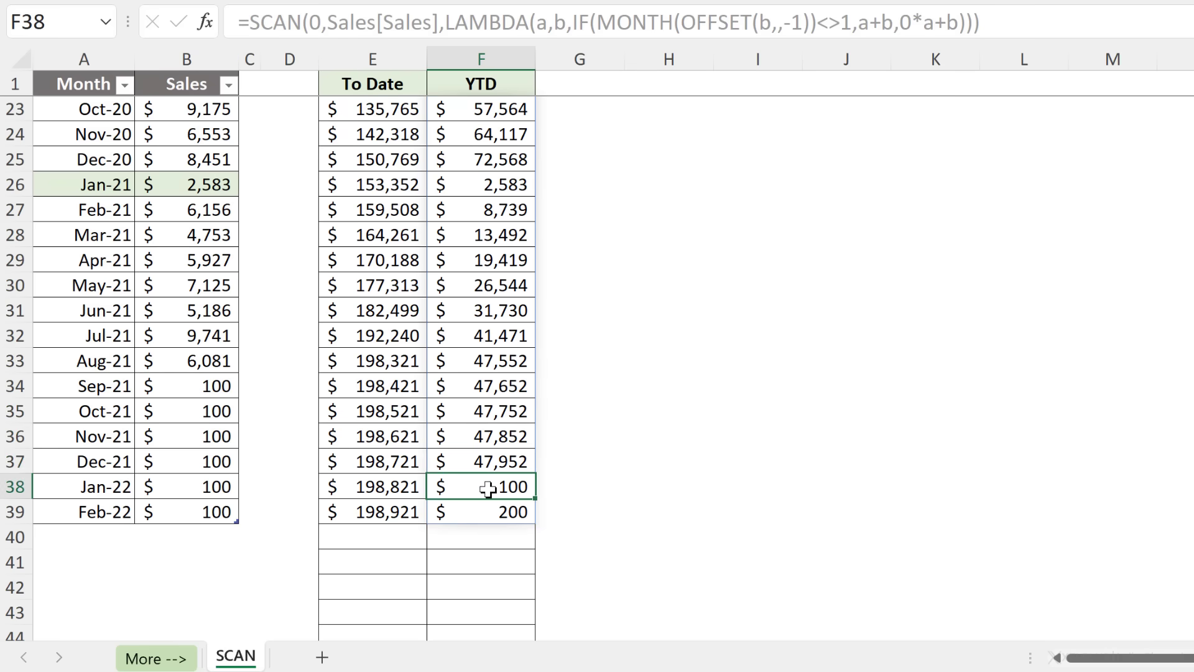
pyautogui.click(497, 513)
pyautogui.hotkey('ctrl', 'Up')
pyautogui.press('Down')
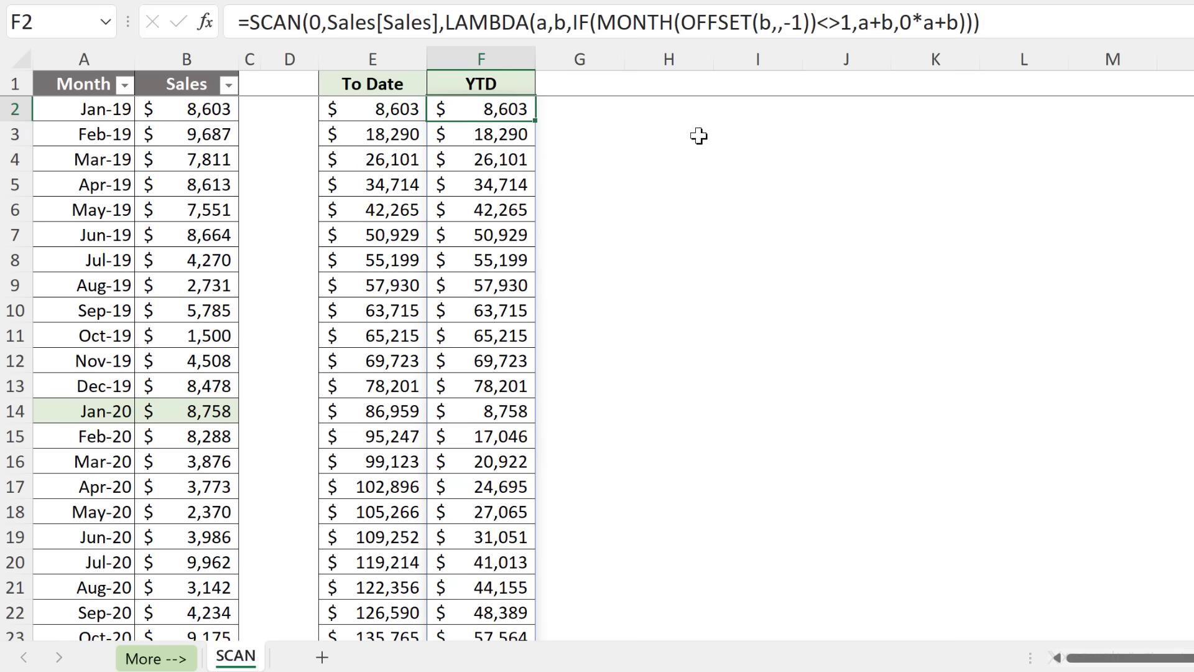
# Change the formula's reset month from 1 to 7, so Jul-19 restarts at 4,270
pyautogui.doubleClick(848, 25)
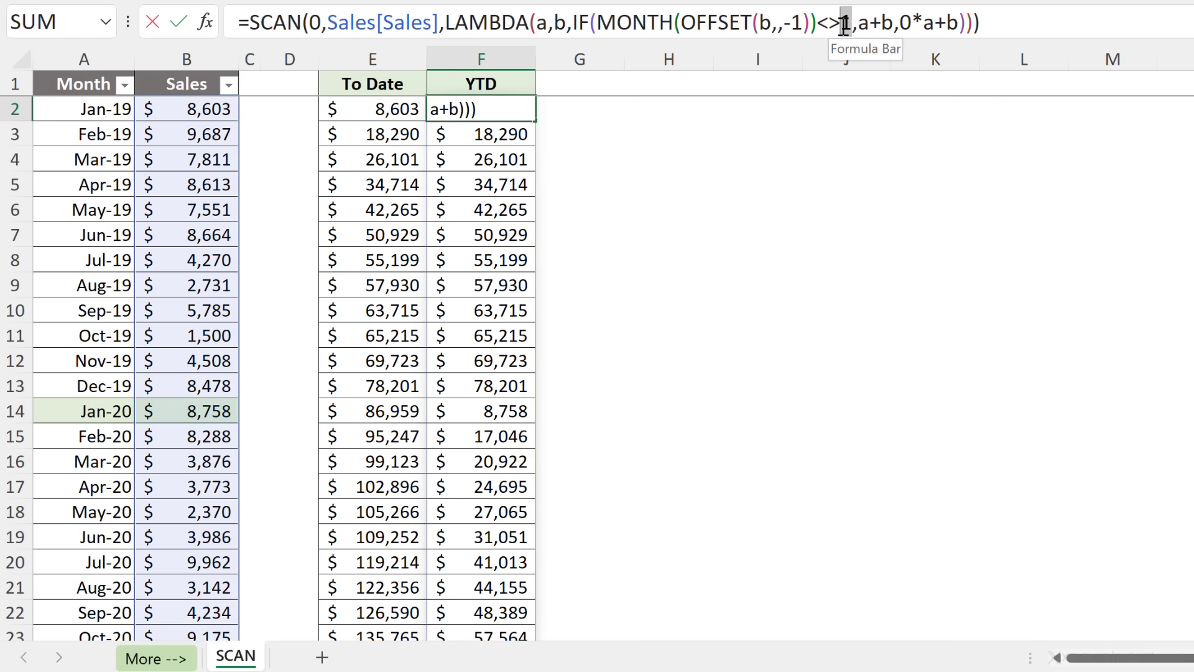
pyautogui.write('7')
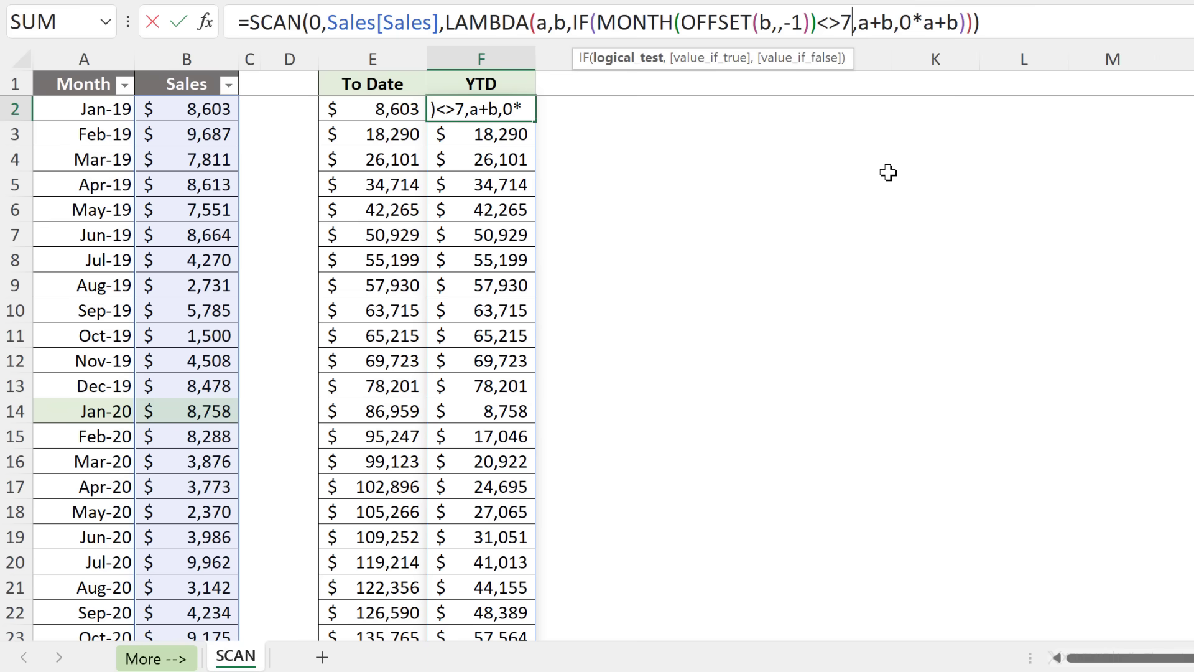
pyautogui.press('Return')
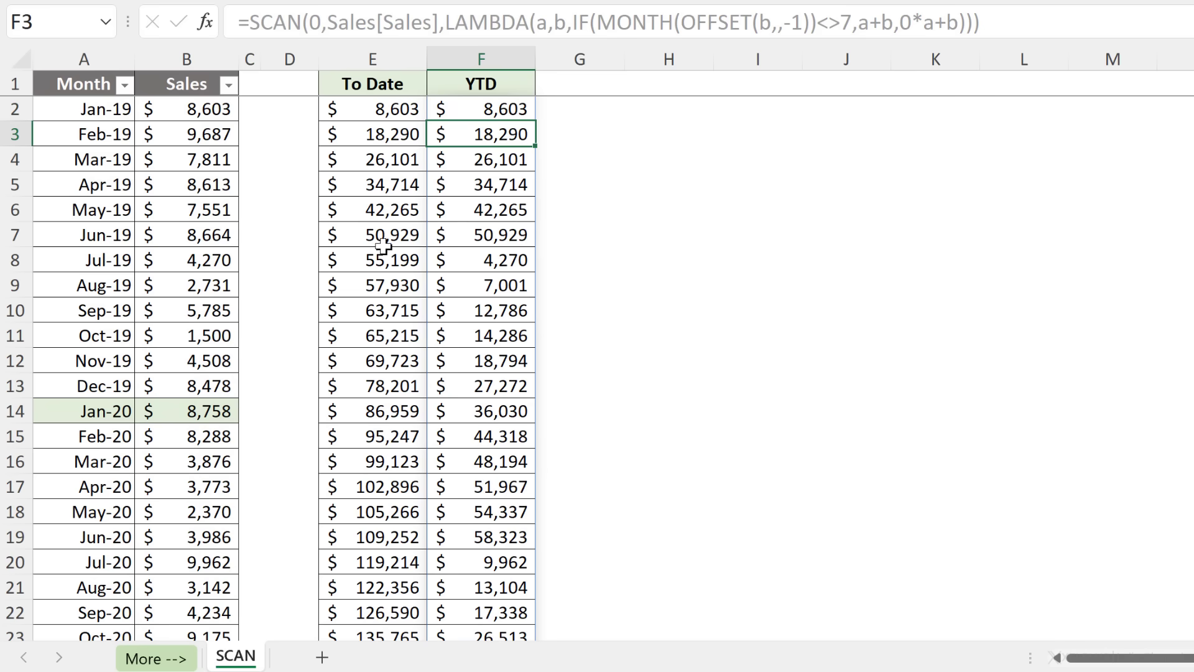
pyautogui.click(196, 261)
pyautogui.click(488, 257)
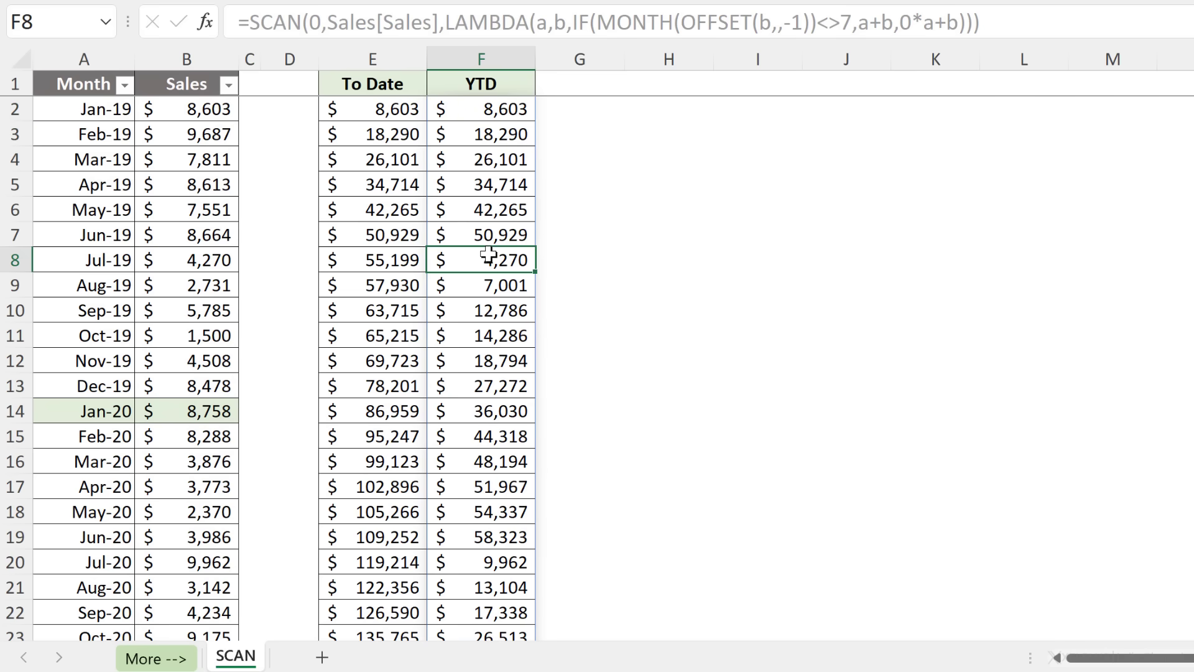
pyautogui.moveTo(189, 105); pyautogui.dragTo(187, 234)
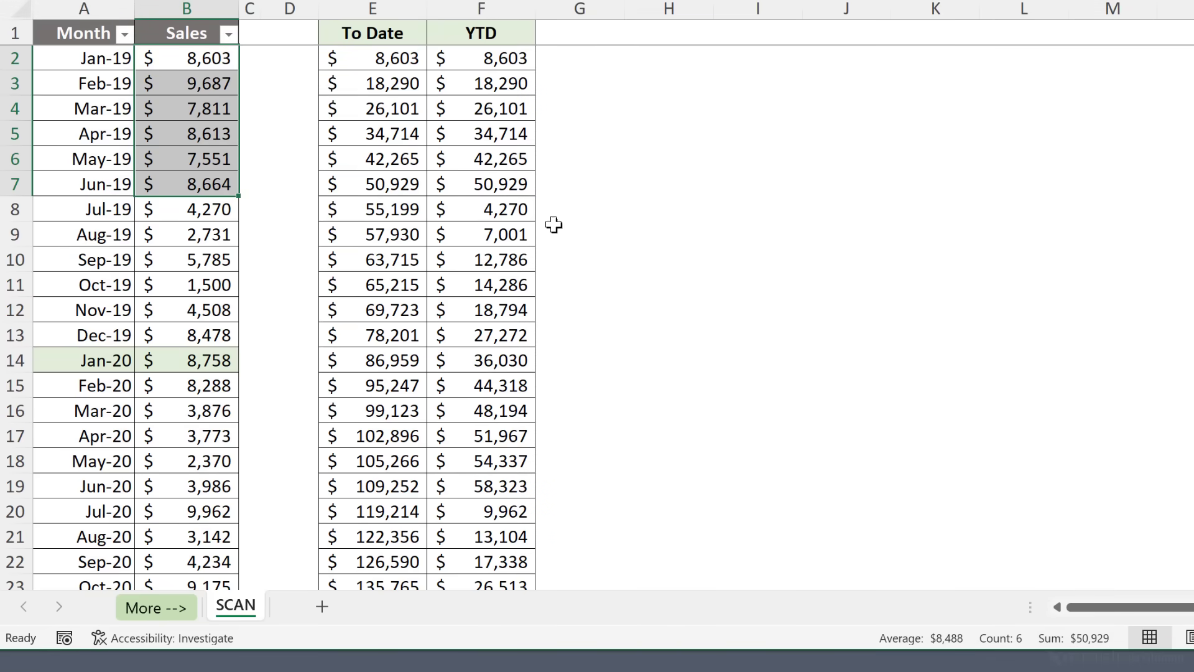
pyautogui.click(492, 185)
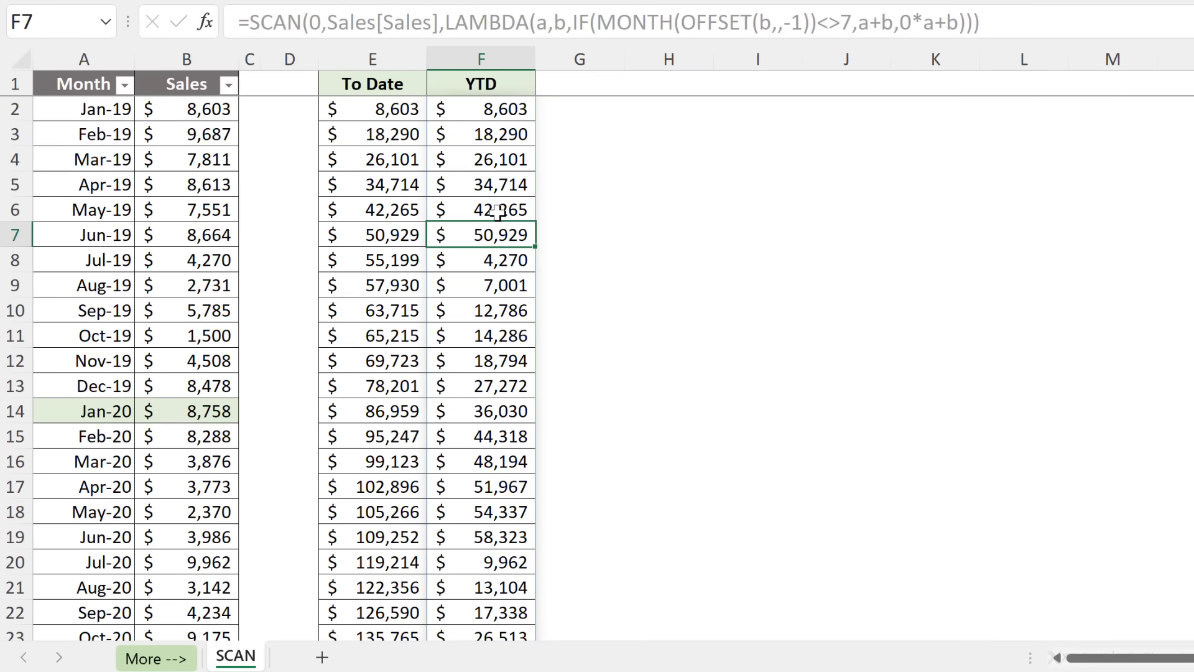
pyautogui.click(494, 138)
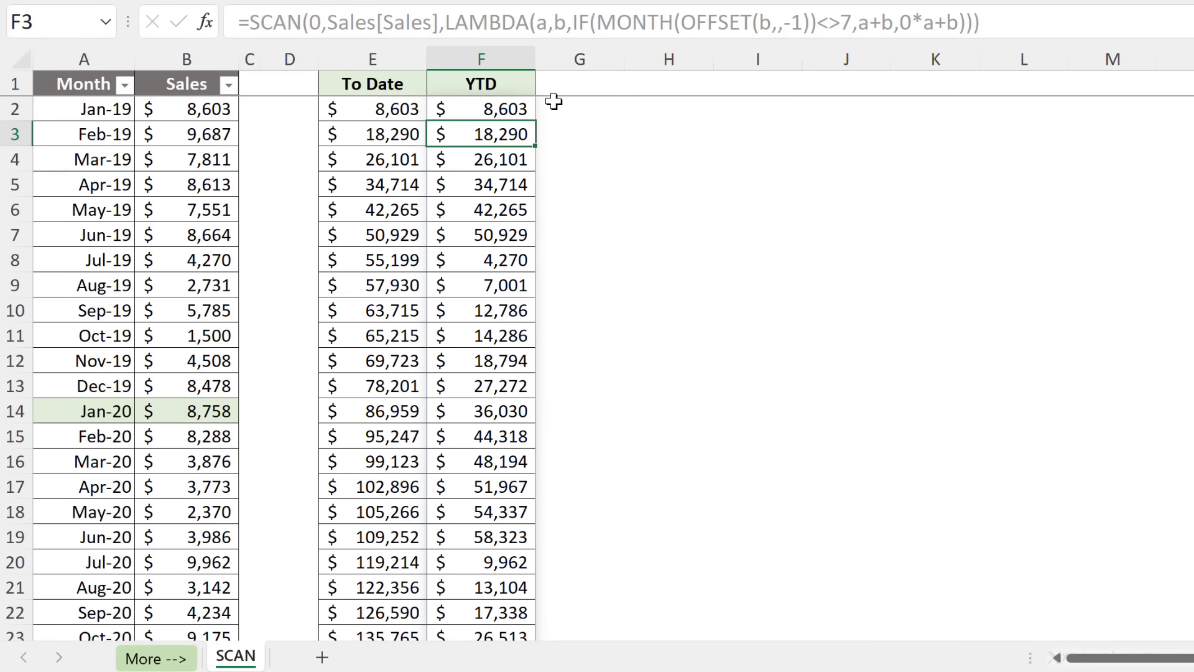
pyautogui.click(511, 106)
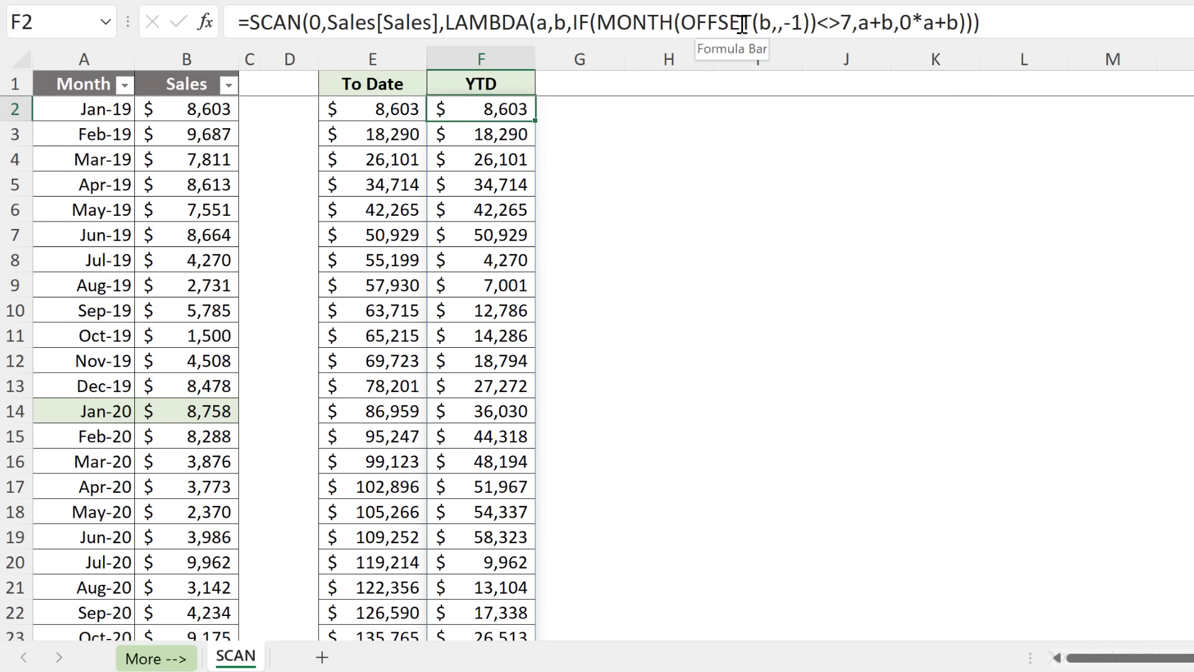